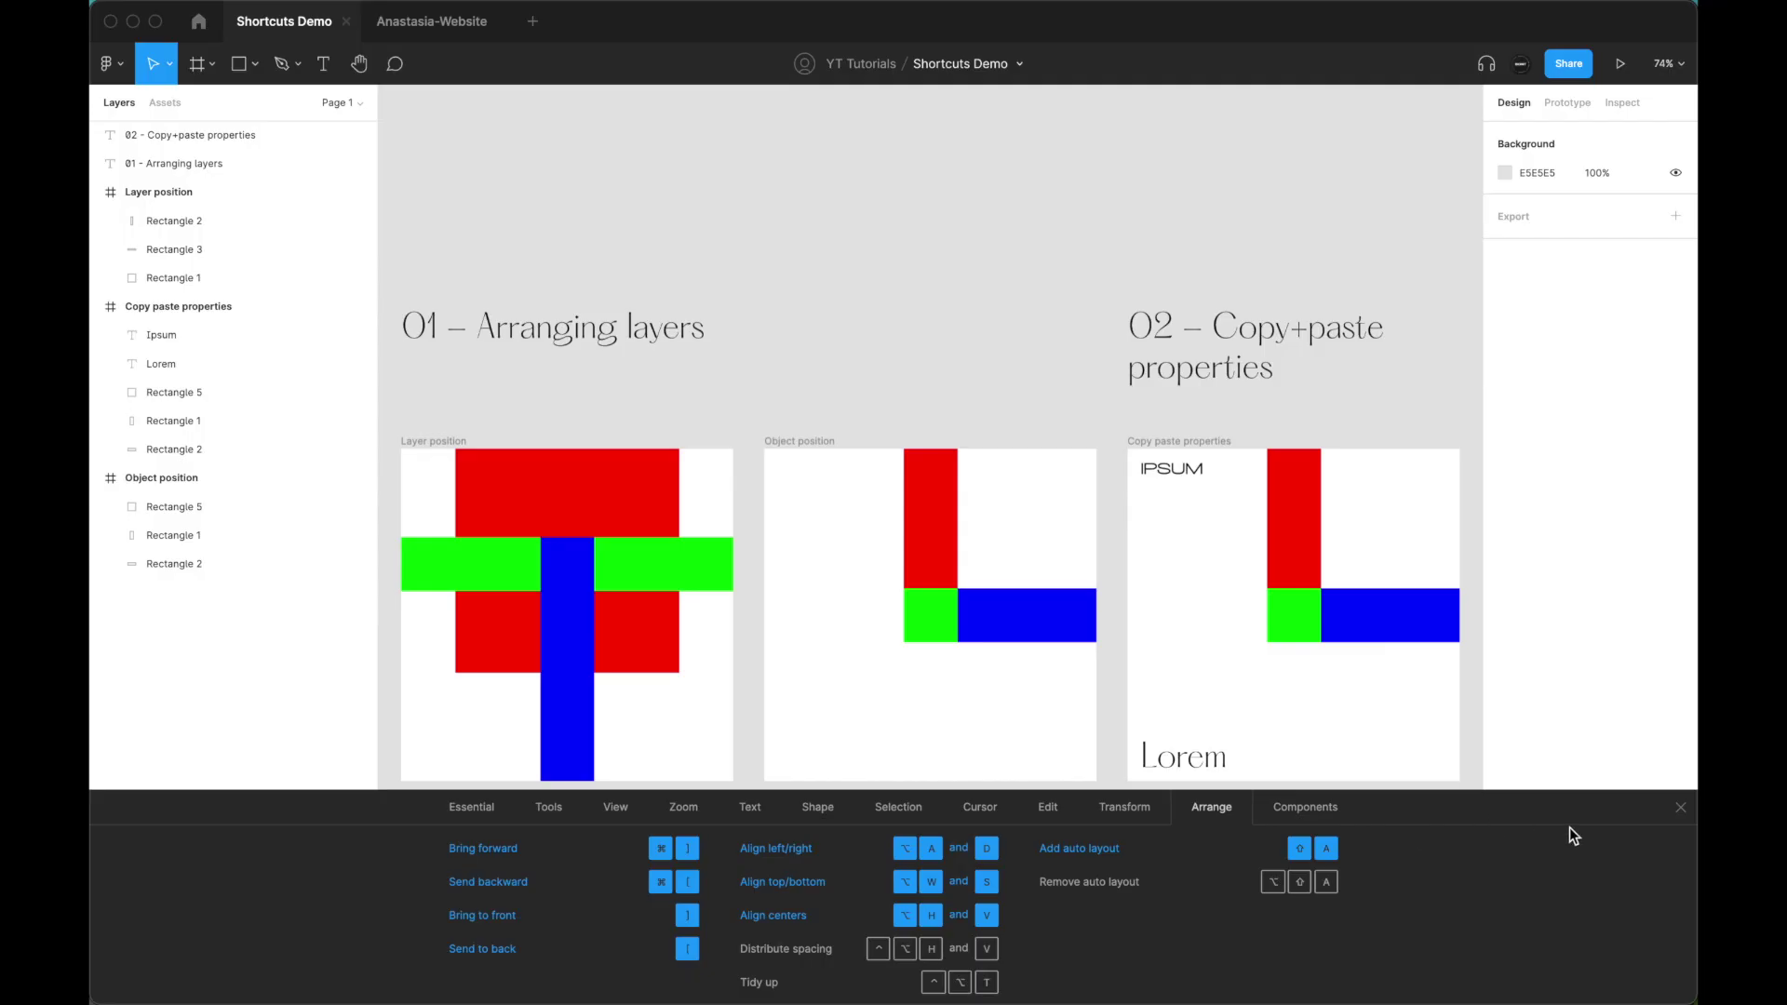
- Close the keyboard shortcuts reference and select the blue rectangle in the Layer position frame, displaying its distances to the frame's edges
click(1678, 809)
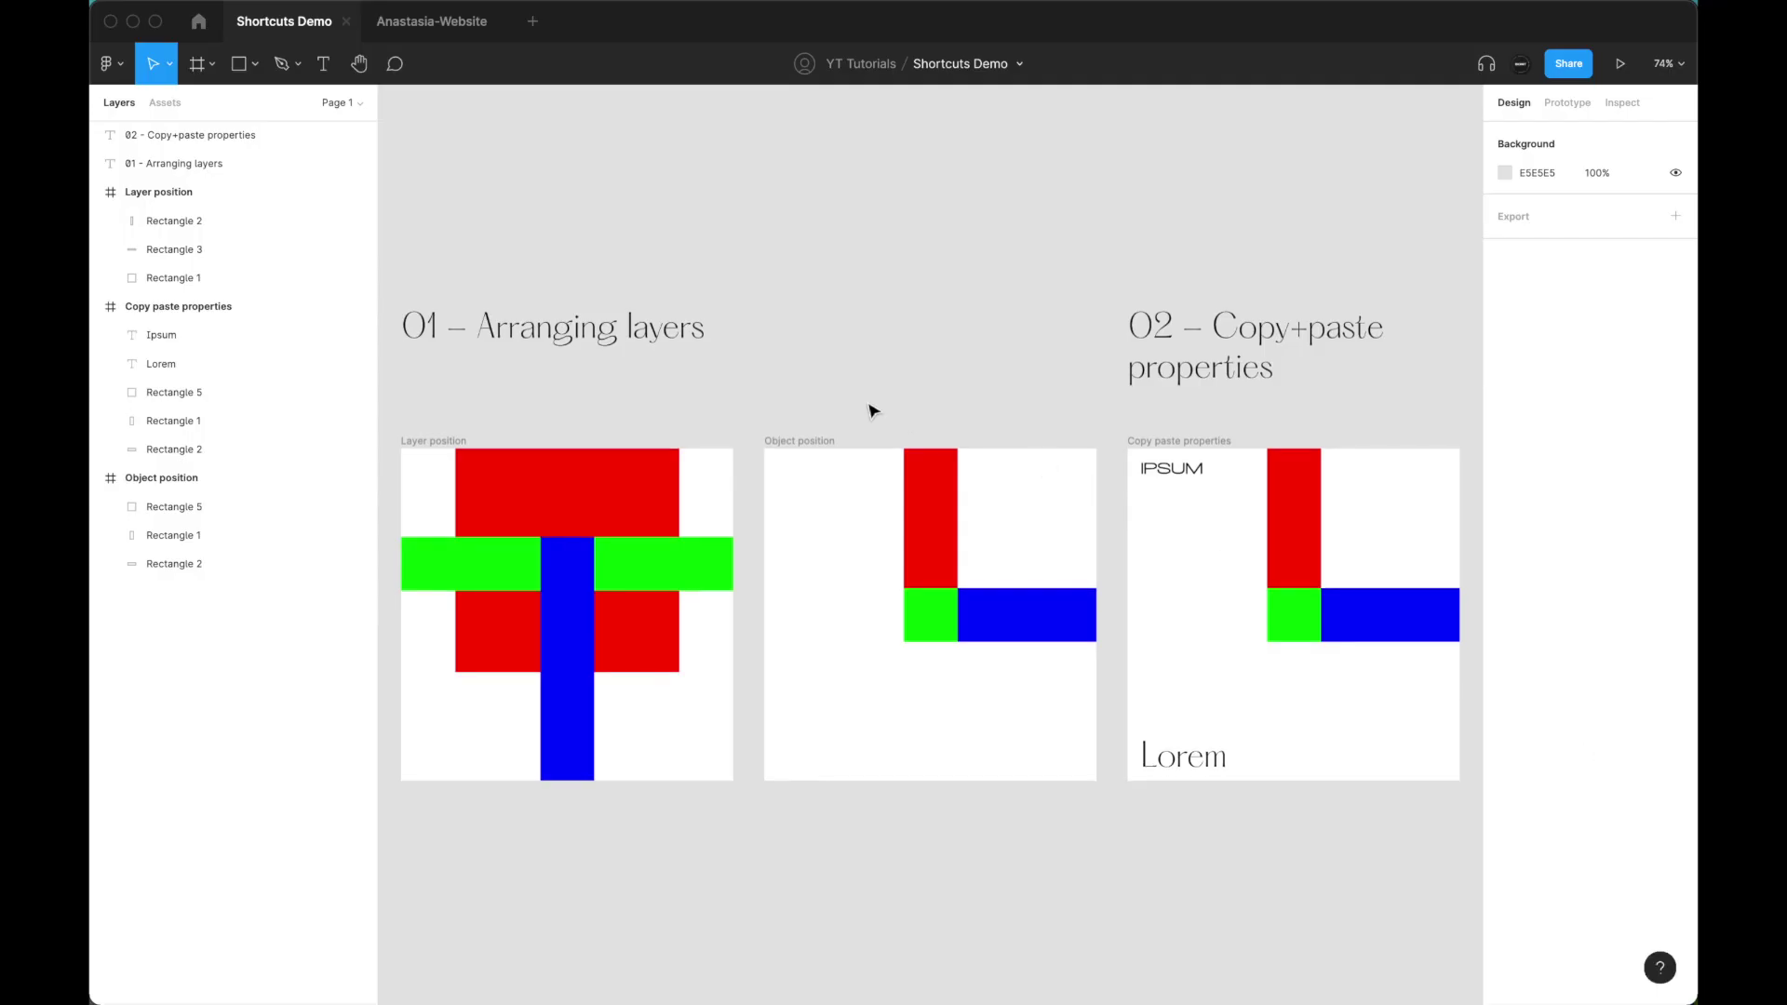
click(572, 624)
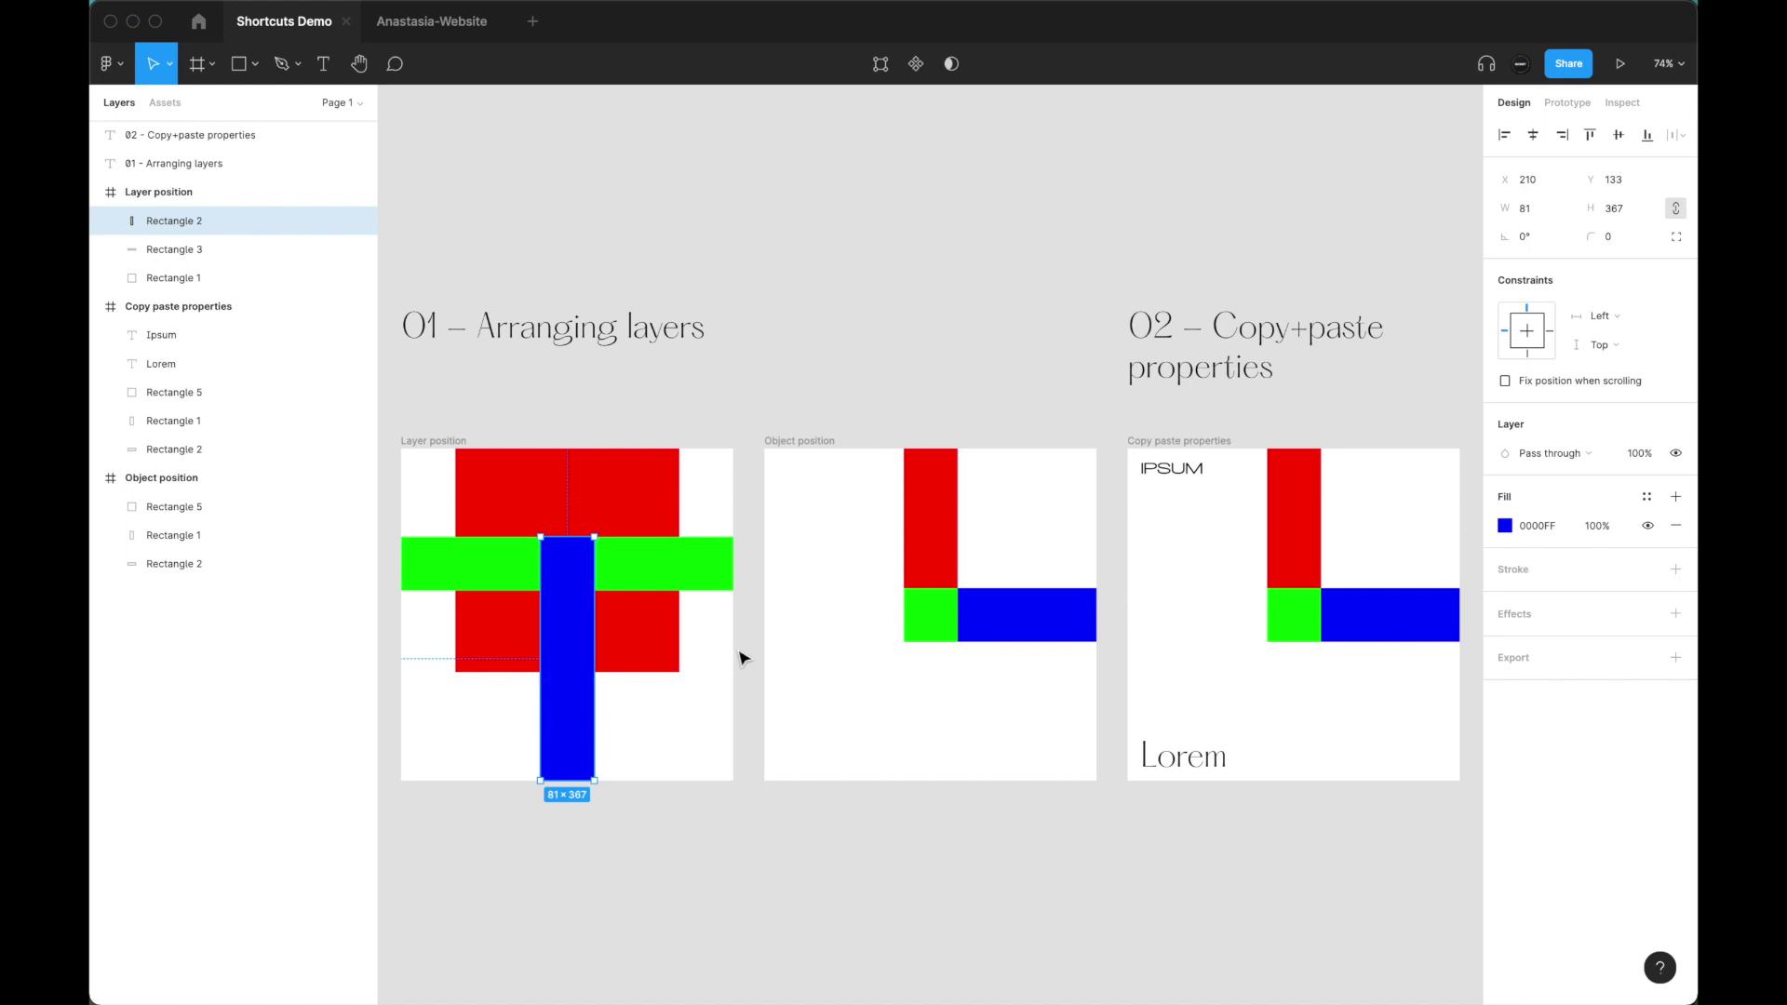
key(alt)
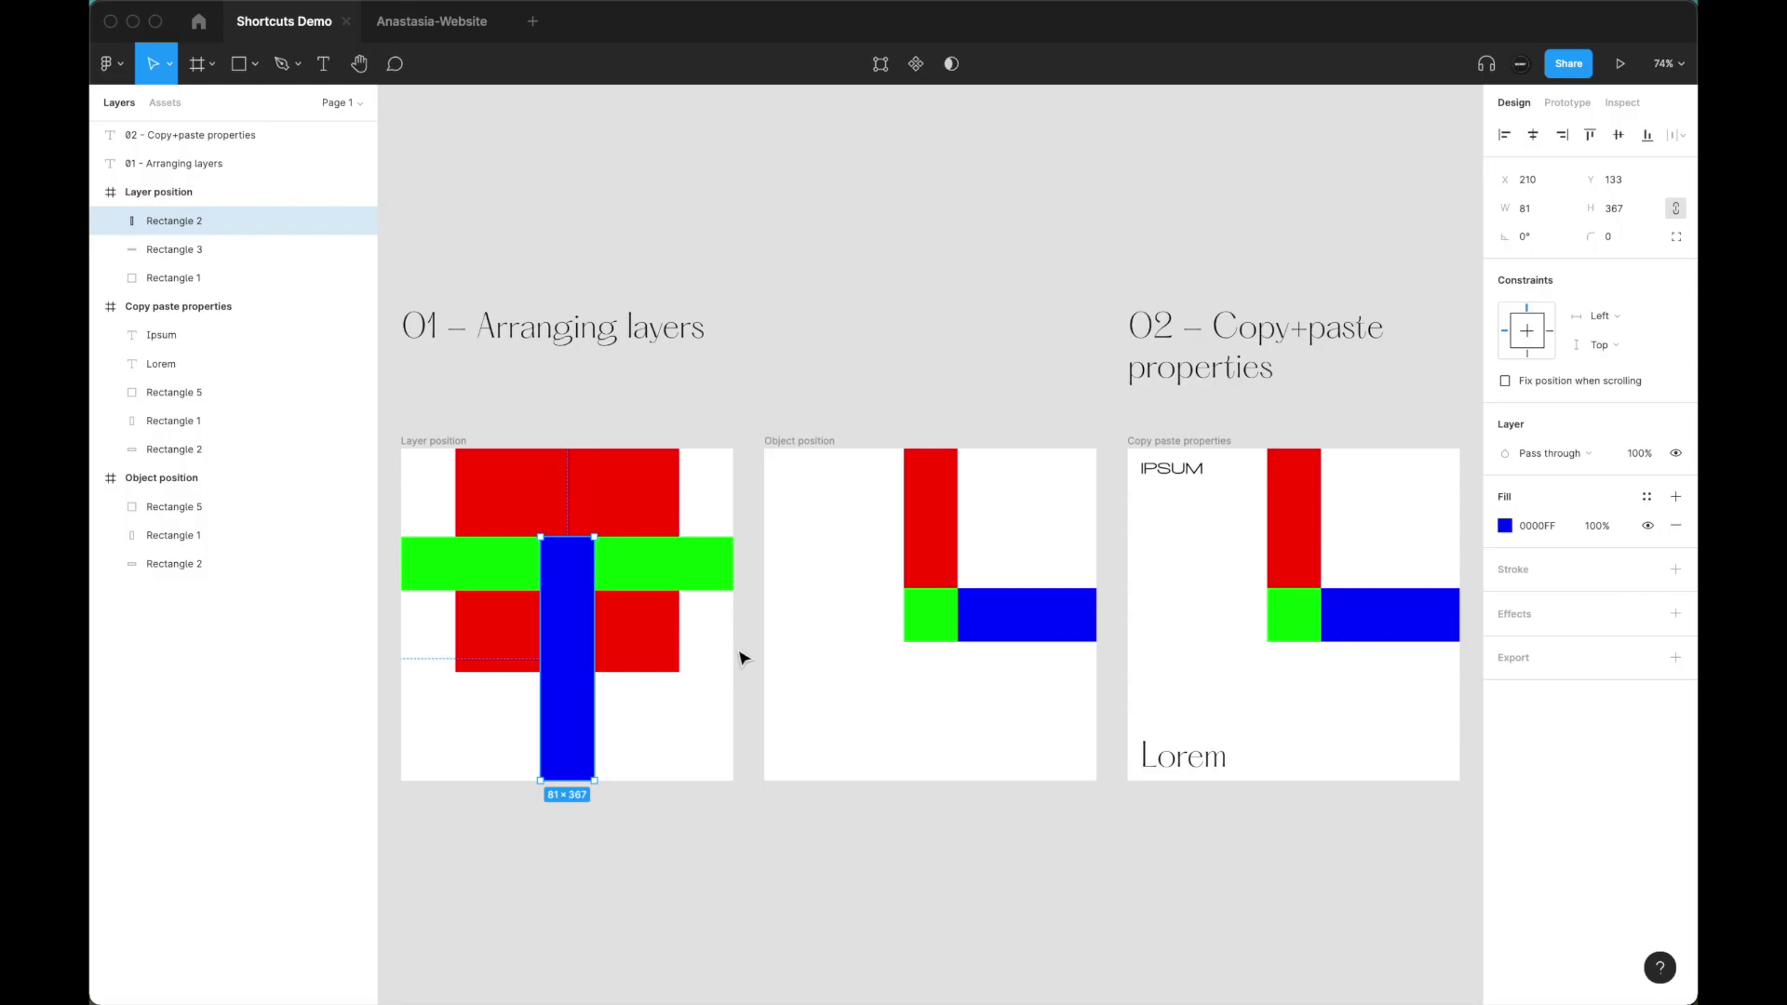
key(alt)
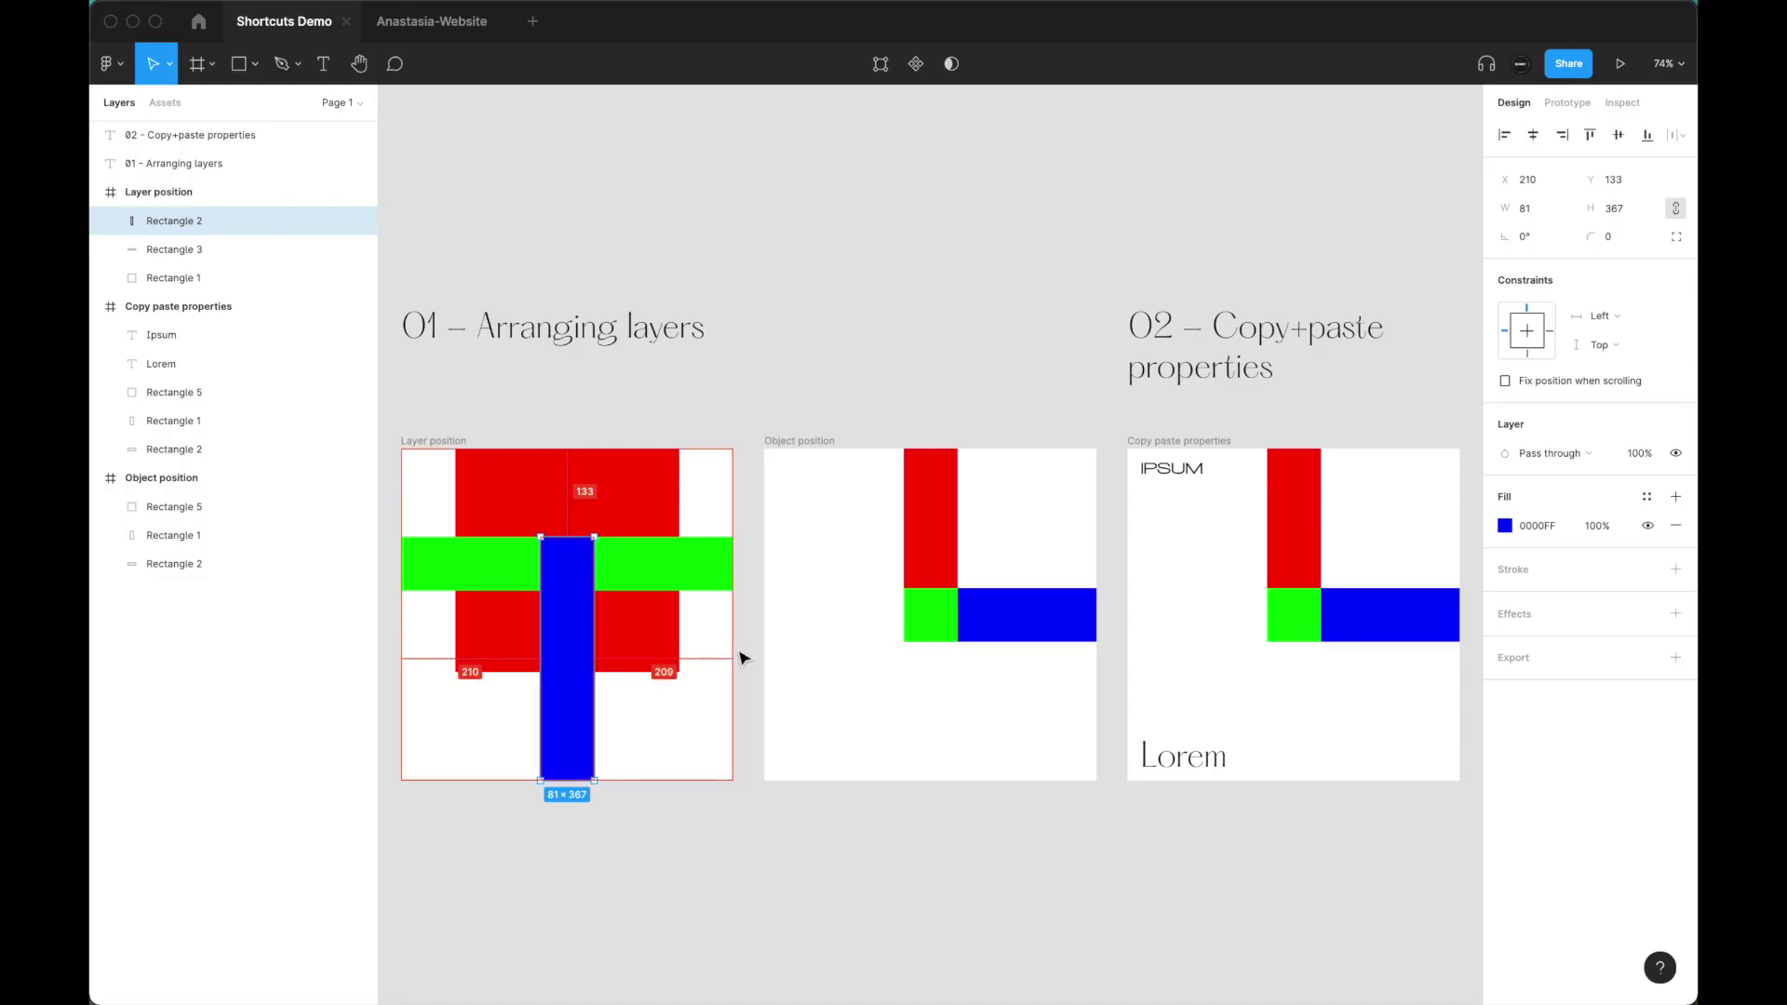
- Align the blue rectangle to the frame's top, left, bottom and right edges in turn, finishing in the frame's bottom-right corner
key(alt+w)
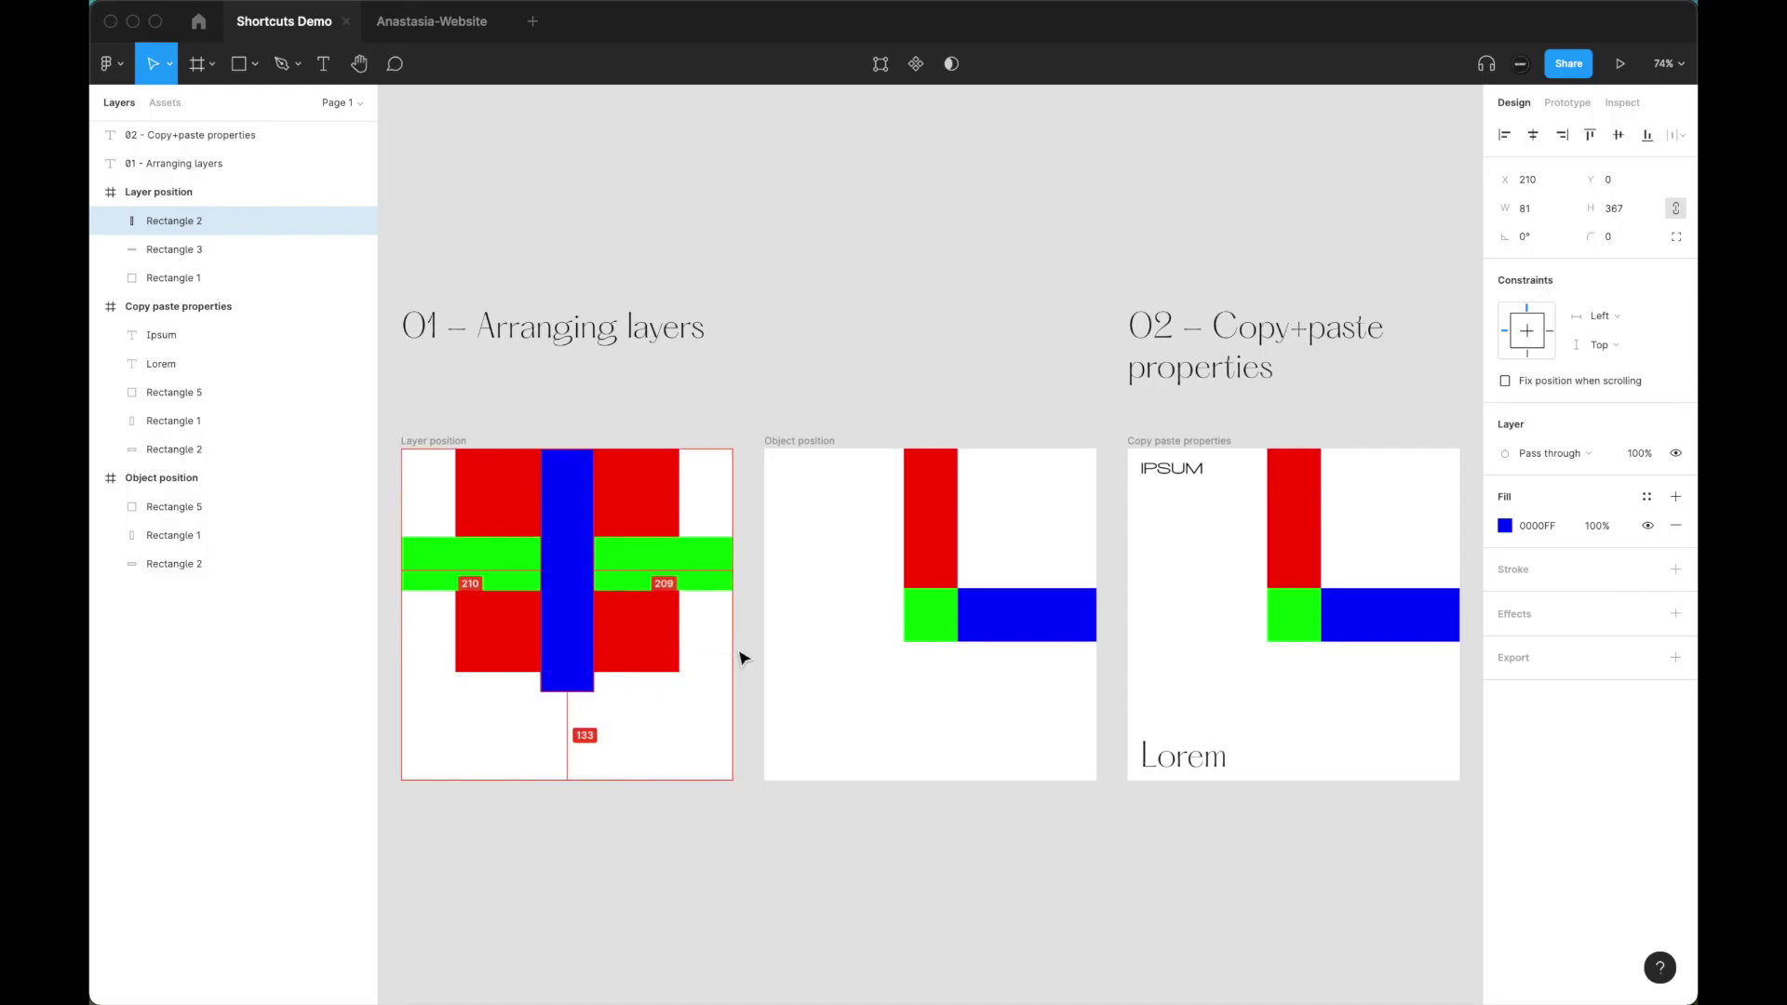
key(alt+a)
key(alt+s)
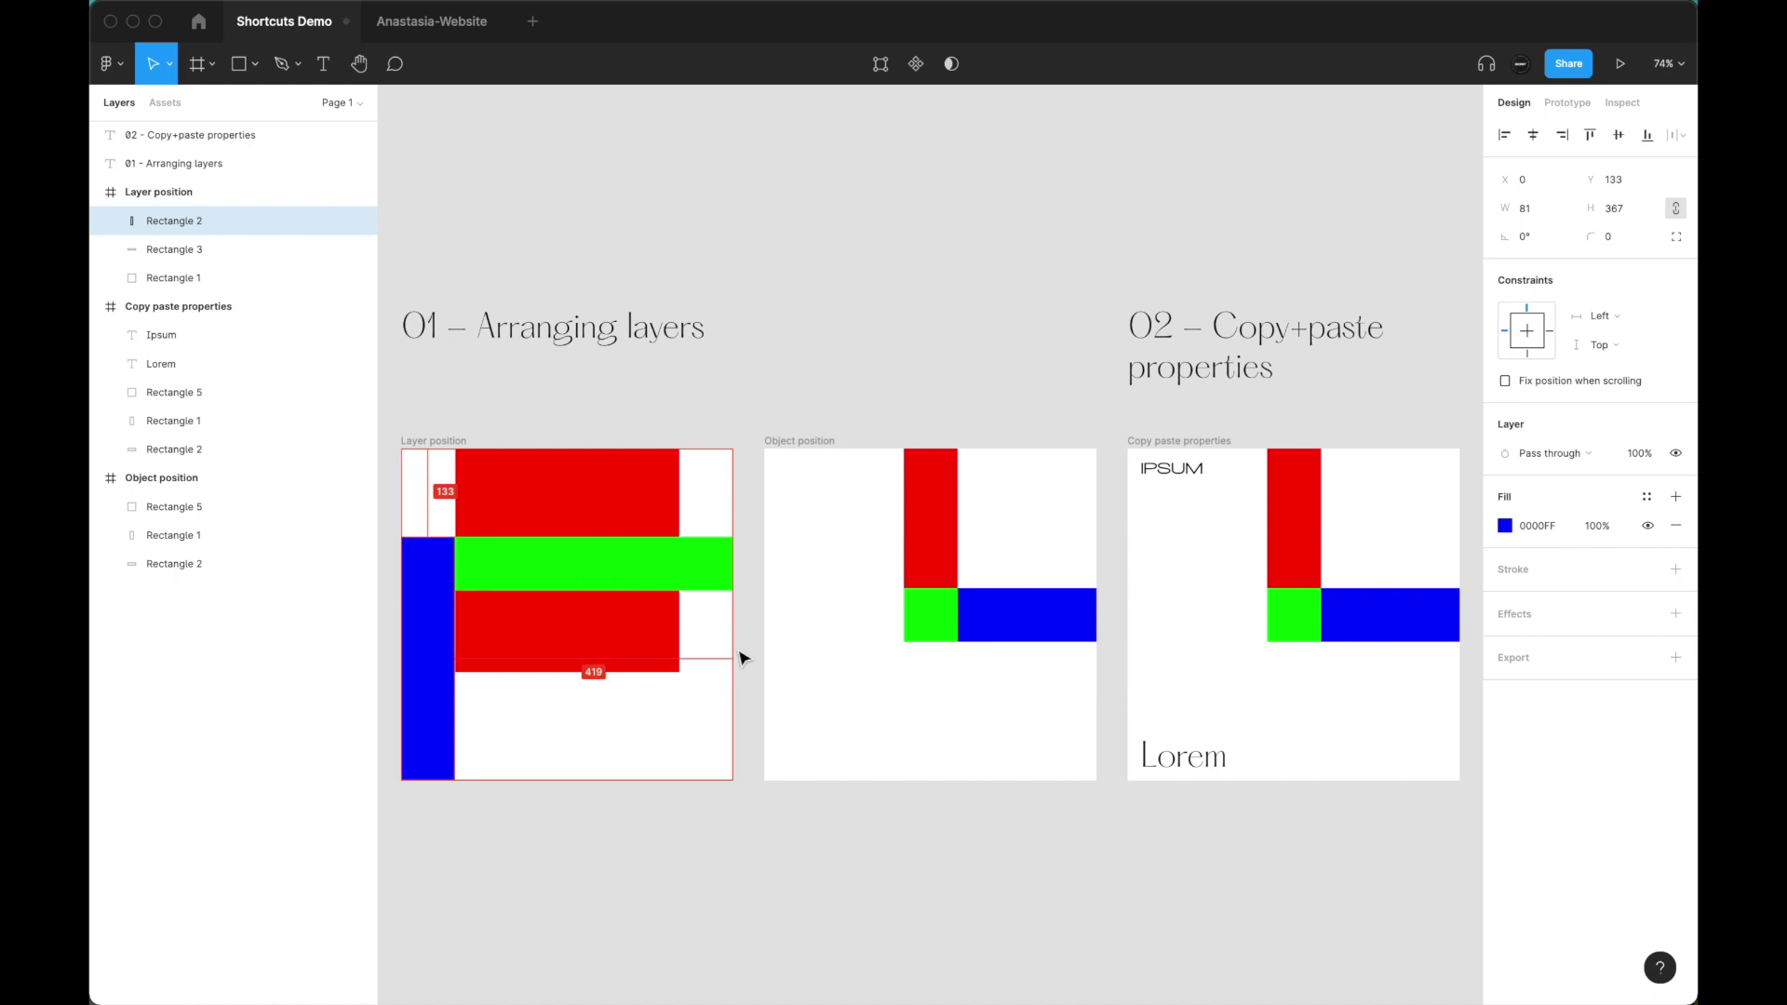
key(alt+d)
key(alt+w)
key(alt+s)
key(alt+w)
key(alt+a)
key(alt+s)
key(alt+d)
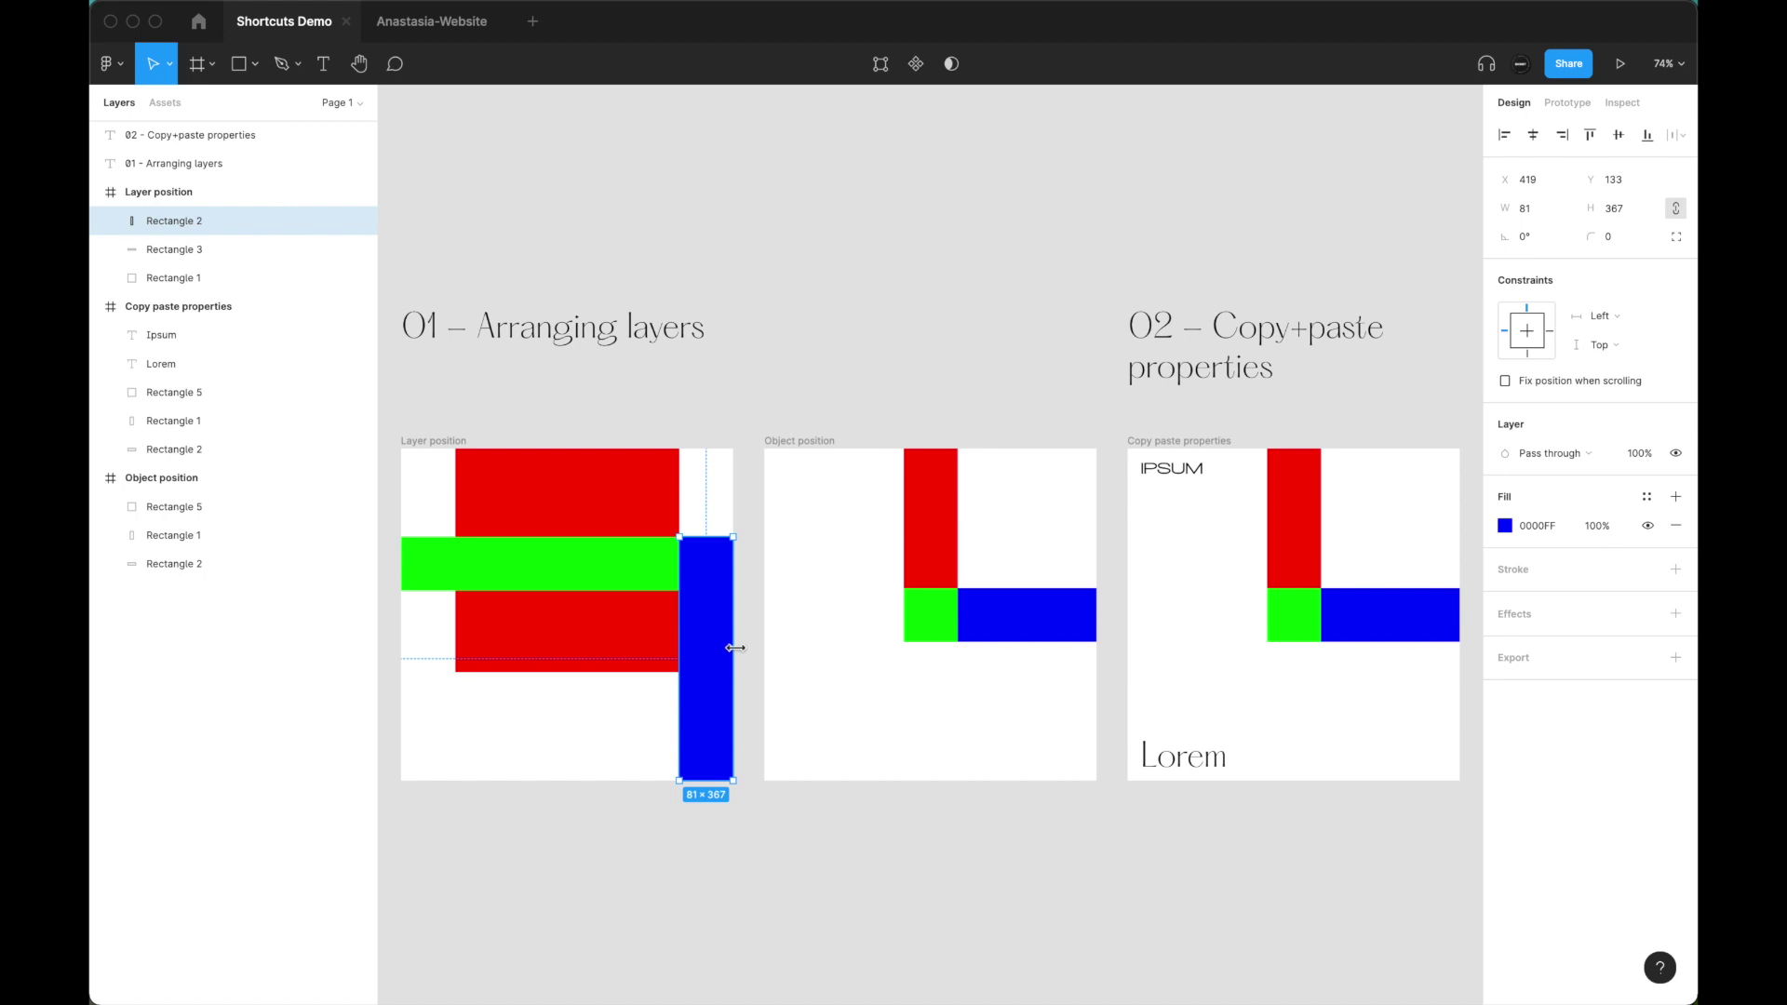
- Centre the blue rectangle both vertically and horizontally in the Layer position frame and check its edge distances
key(alt+v)
key(alt+h)
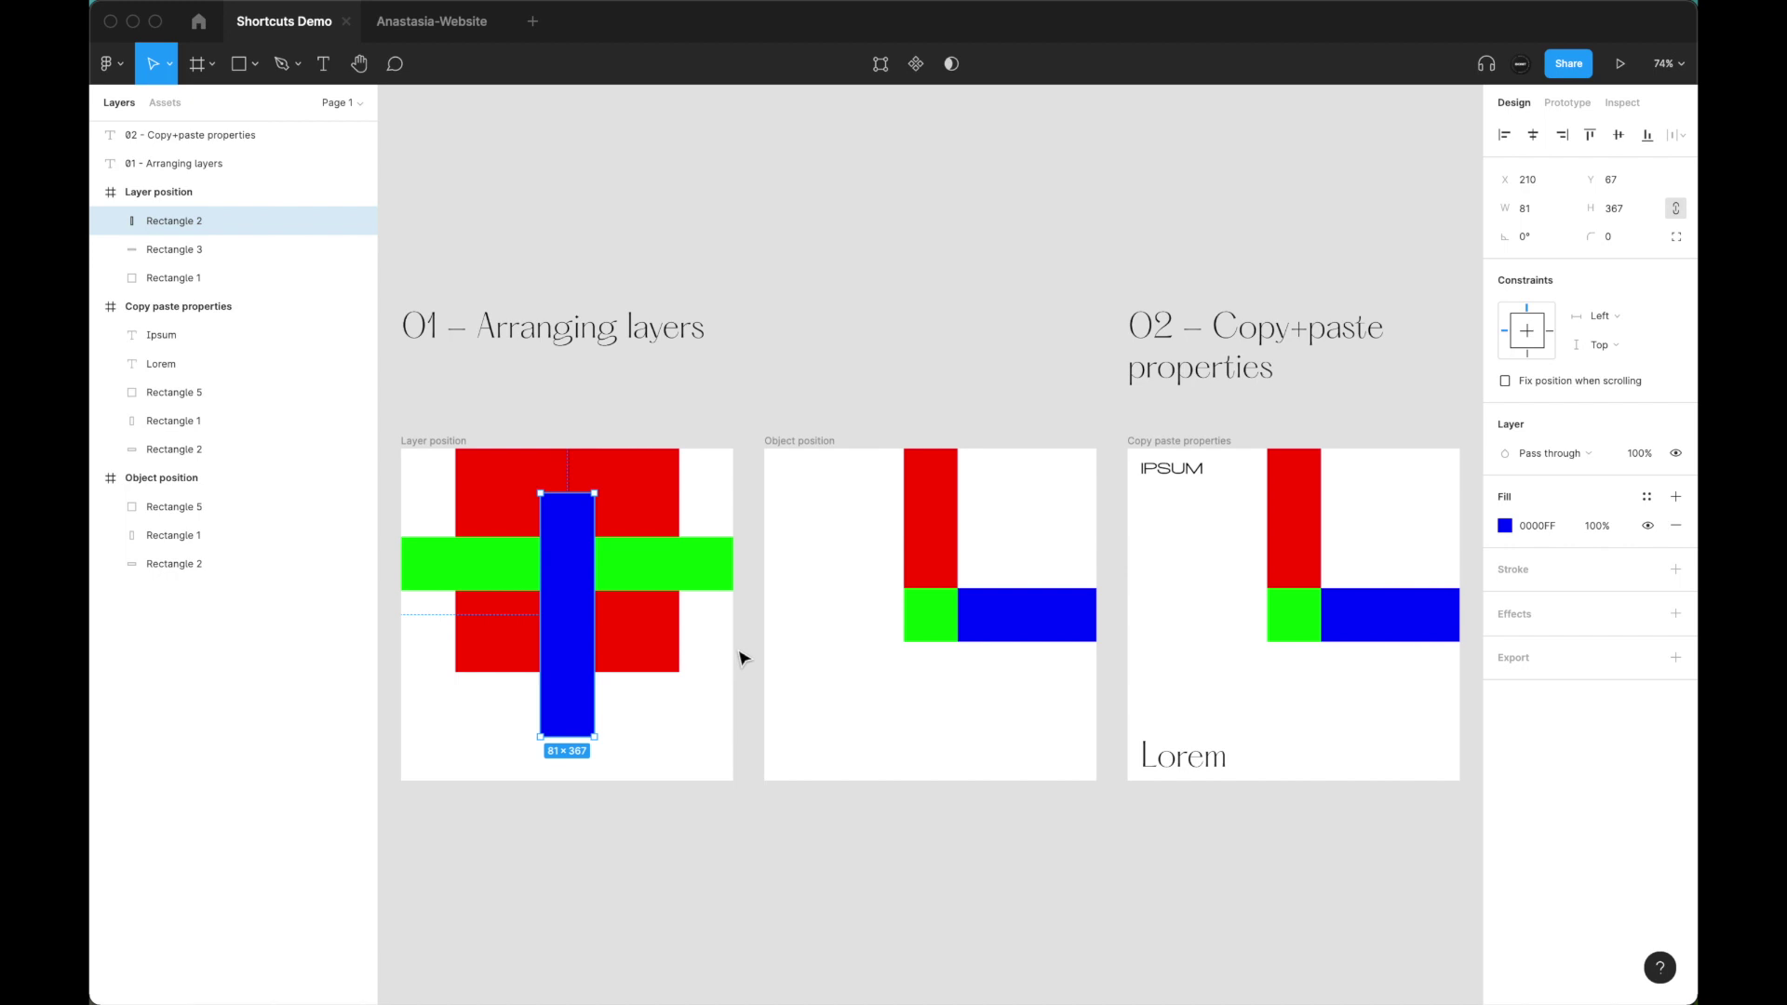
key(alt)
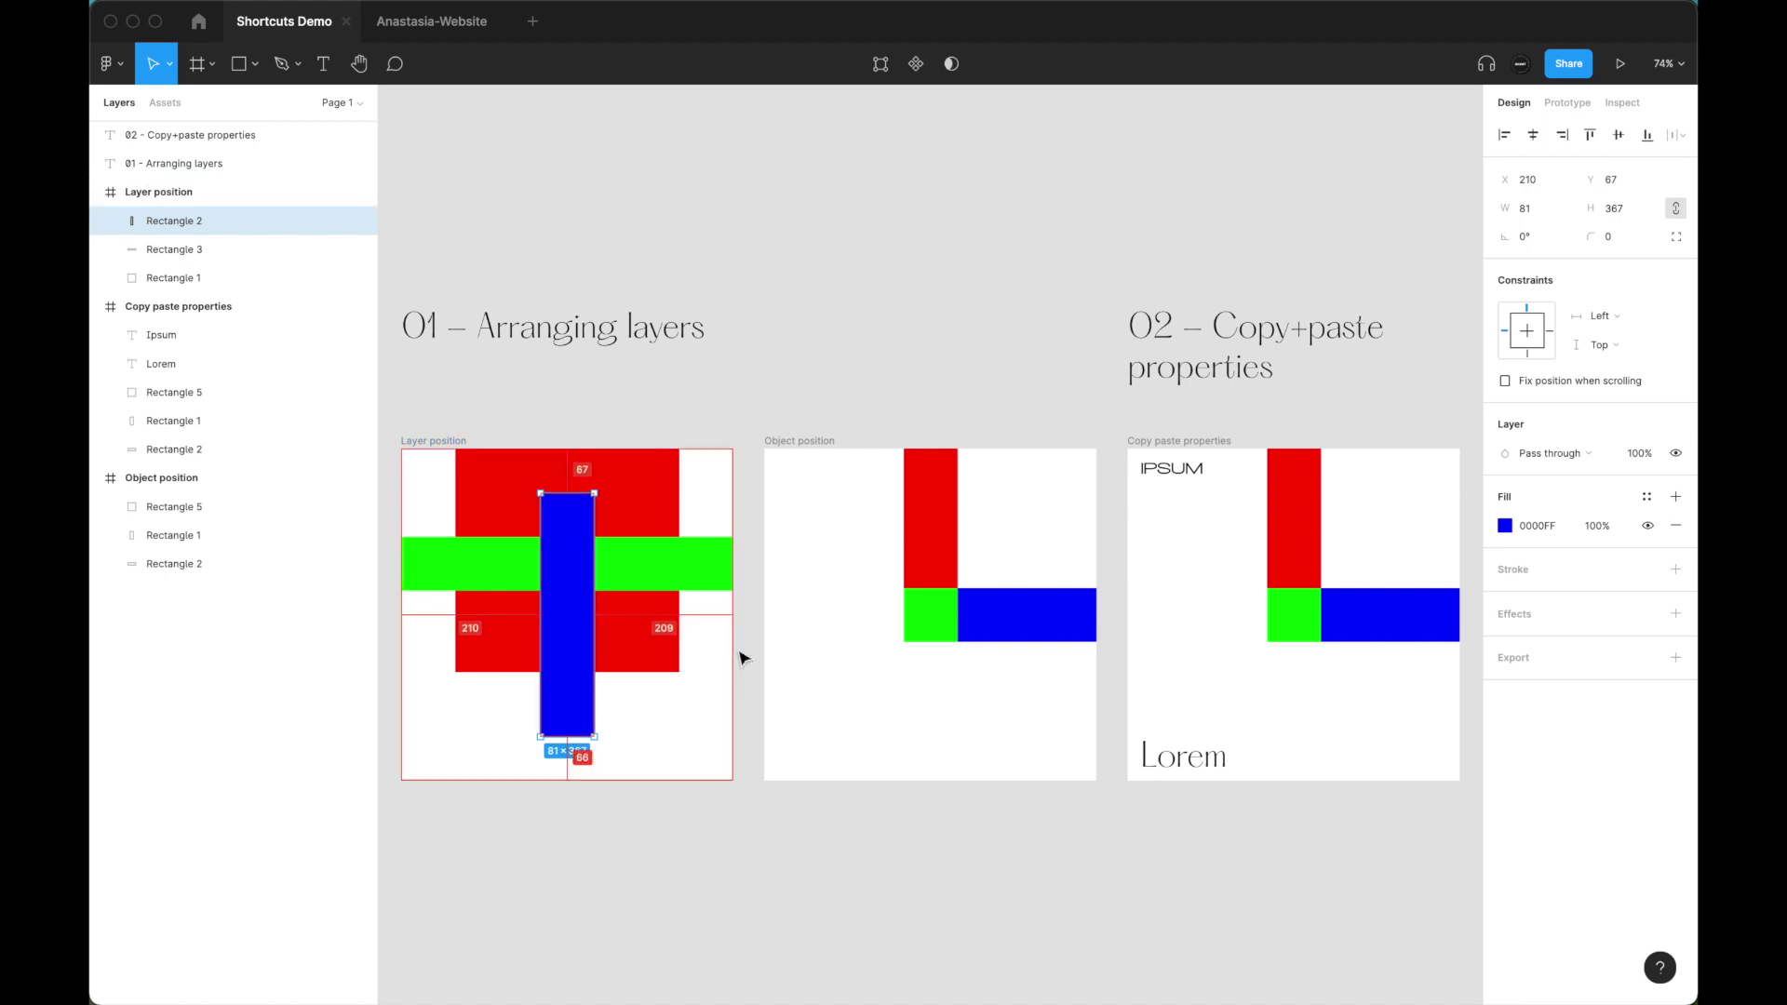
- Align the blue rectangle to the frame's top edge and to its right edge, returning it to the centre after each
key(alt+w)
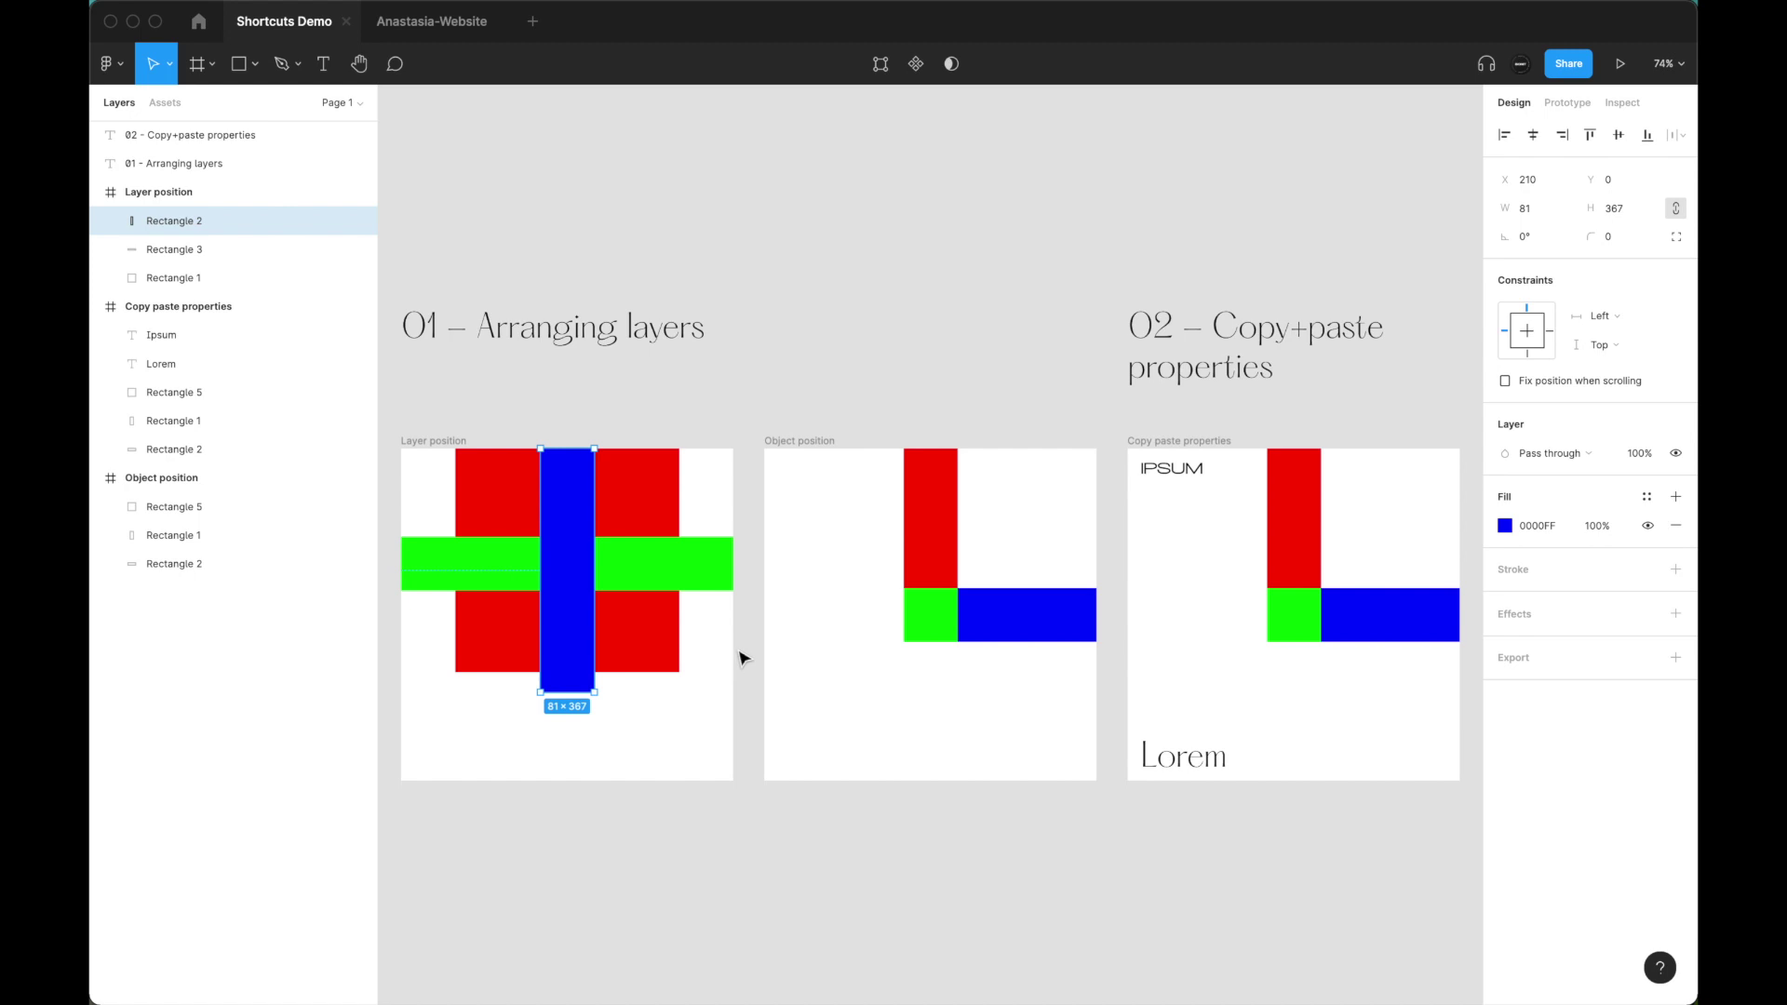
key(alt)
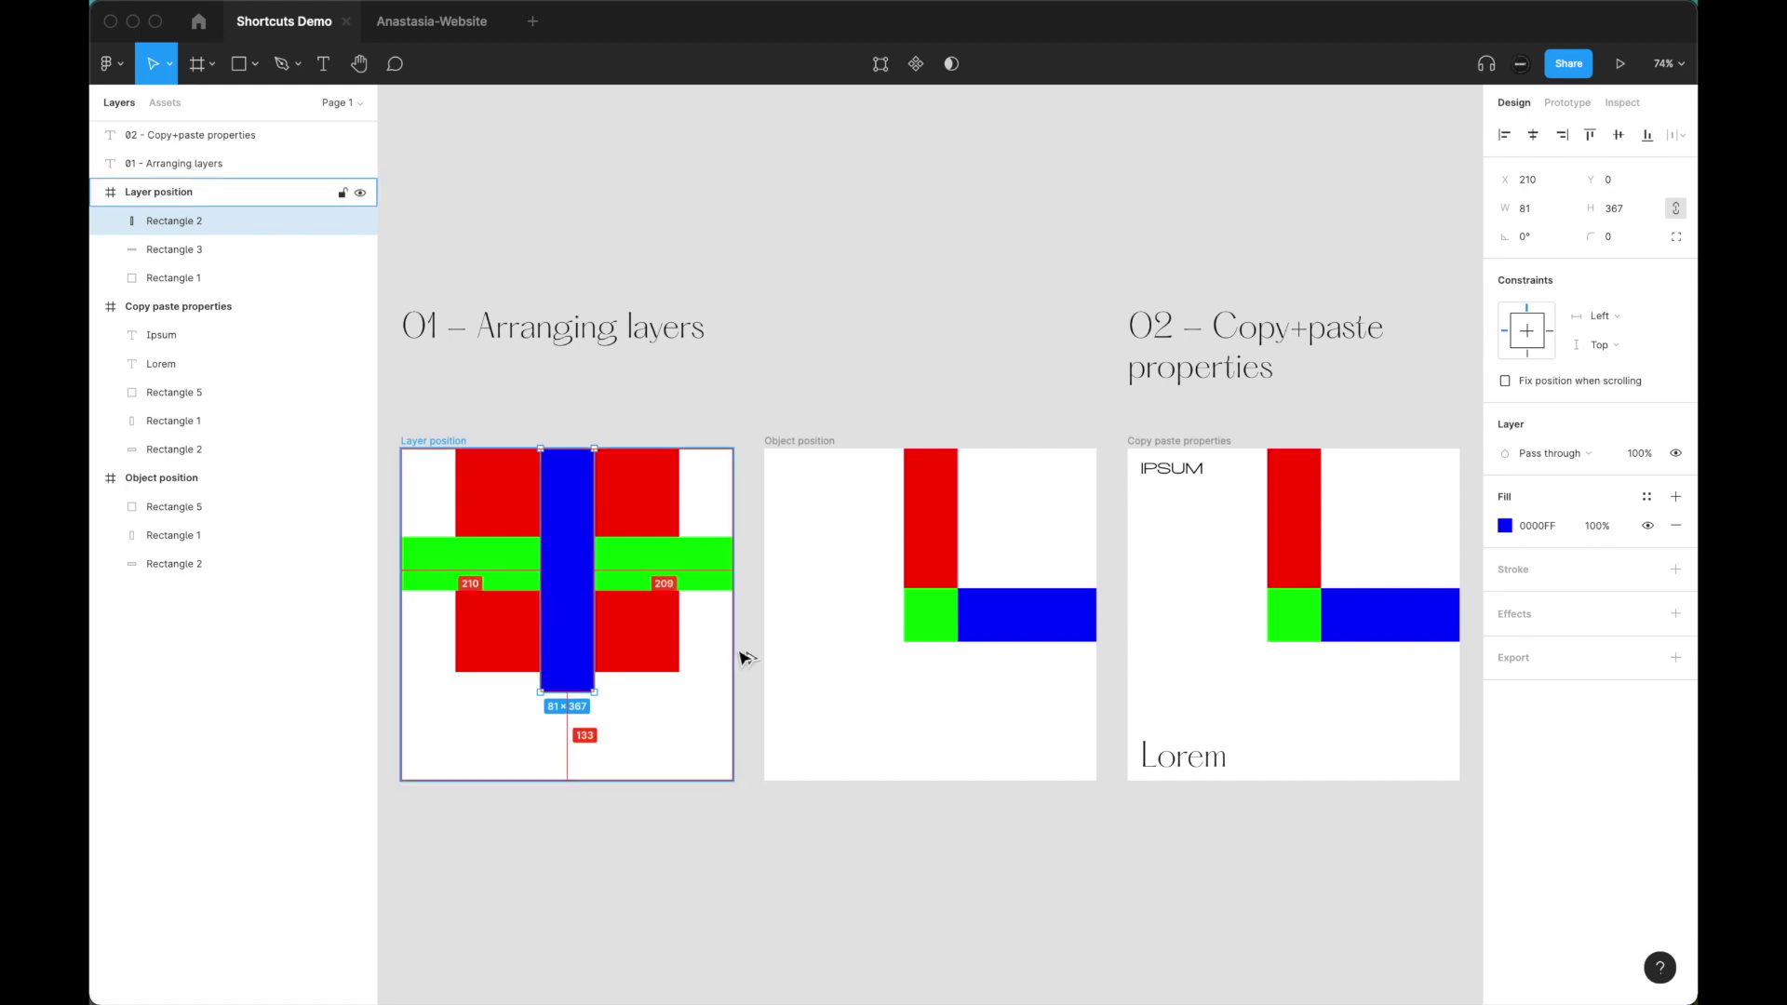
key(super+z)
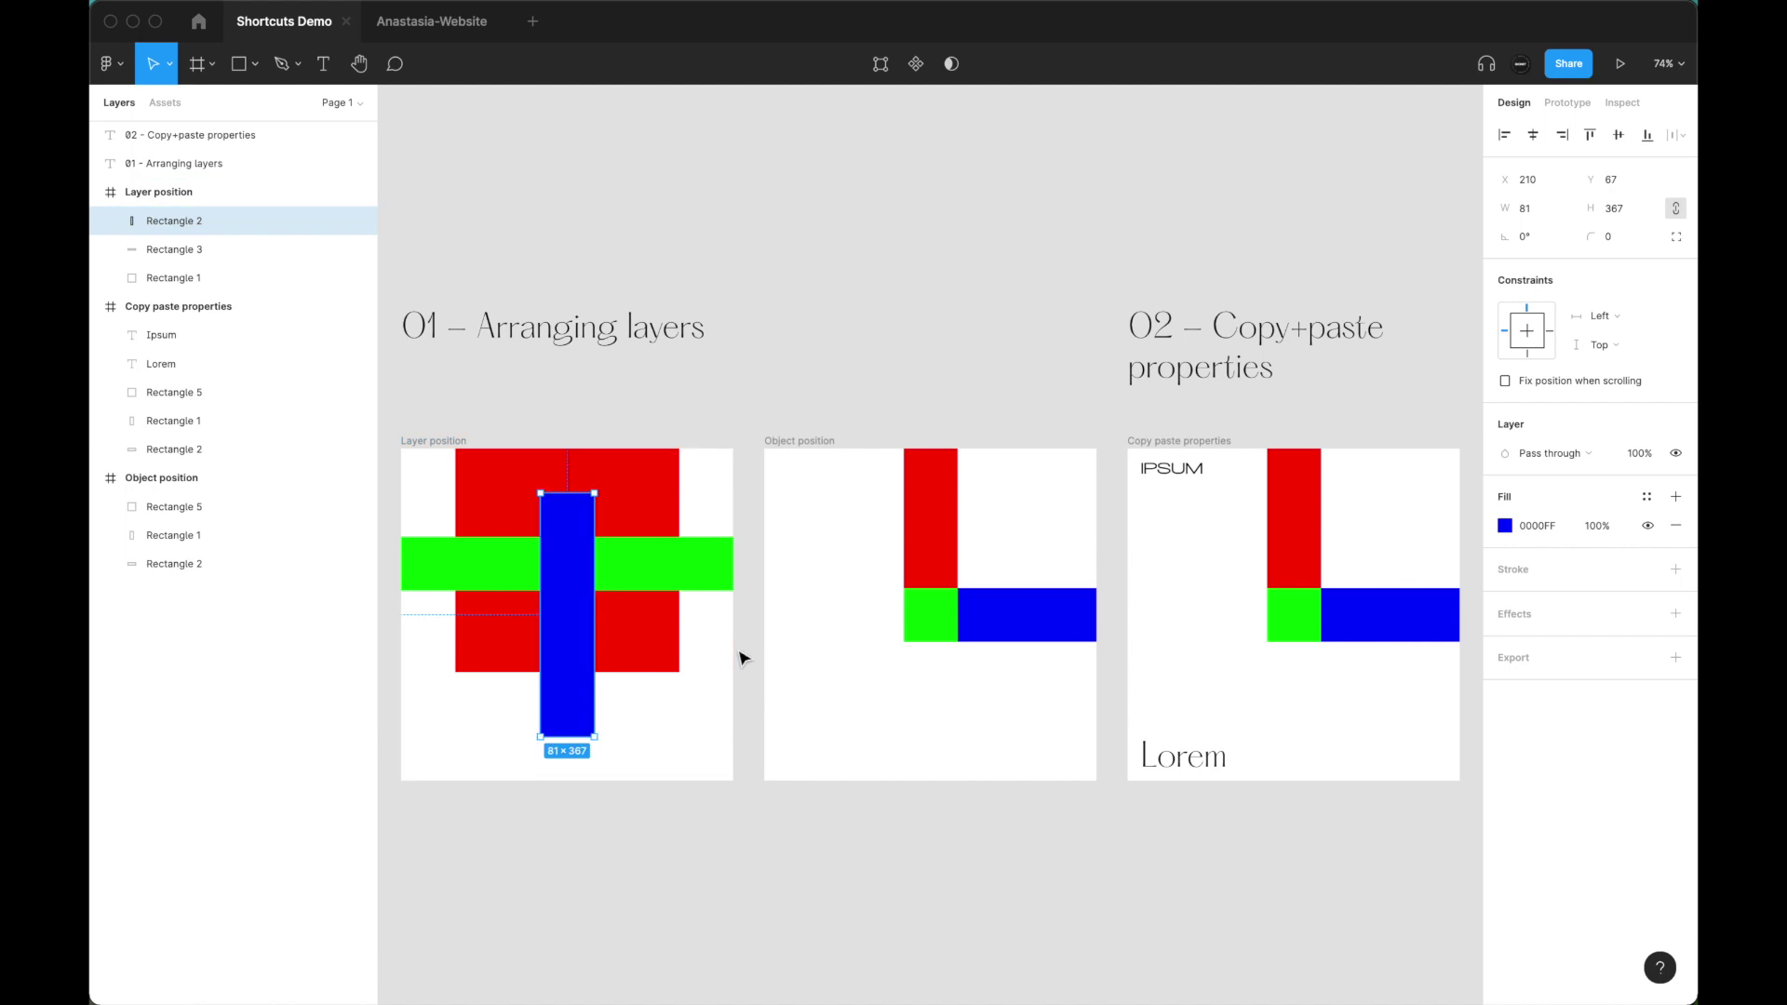
key(alt+d)
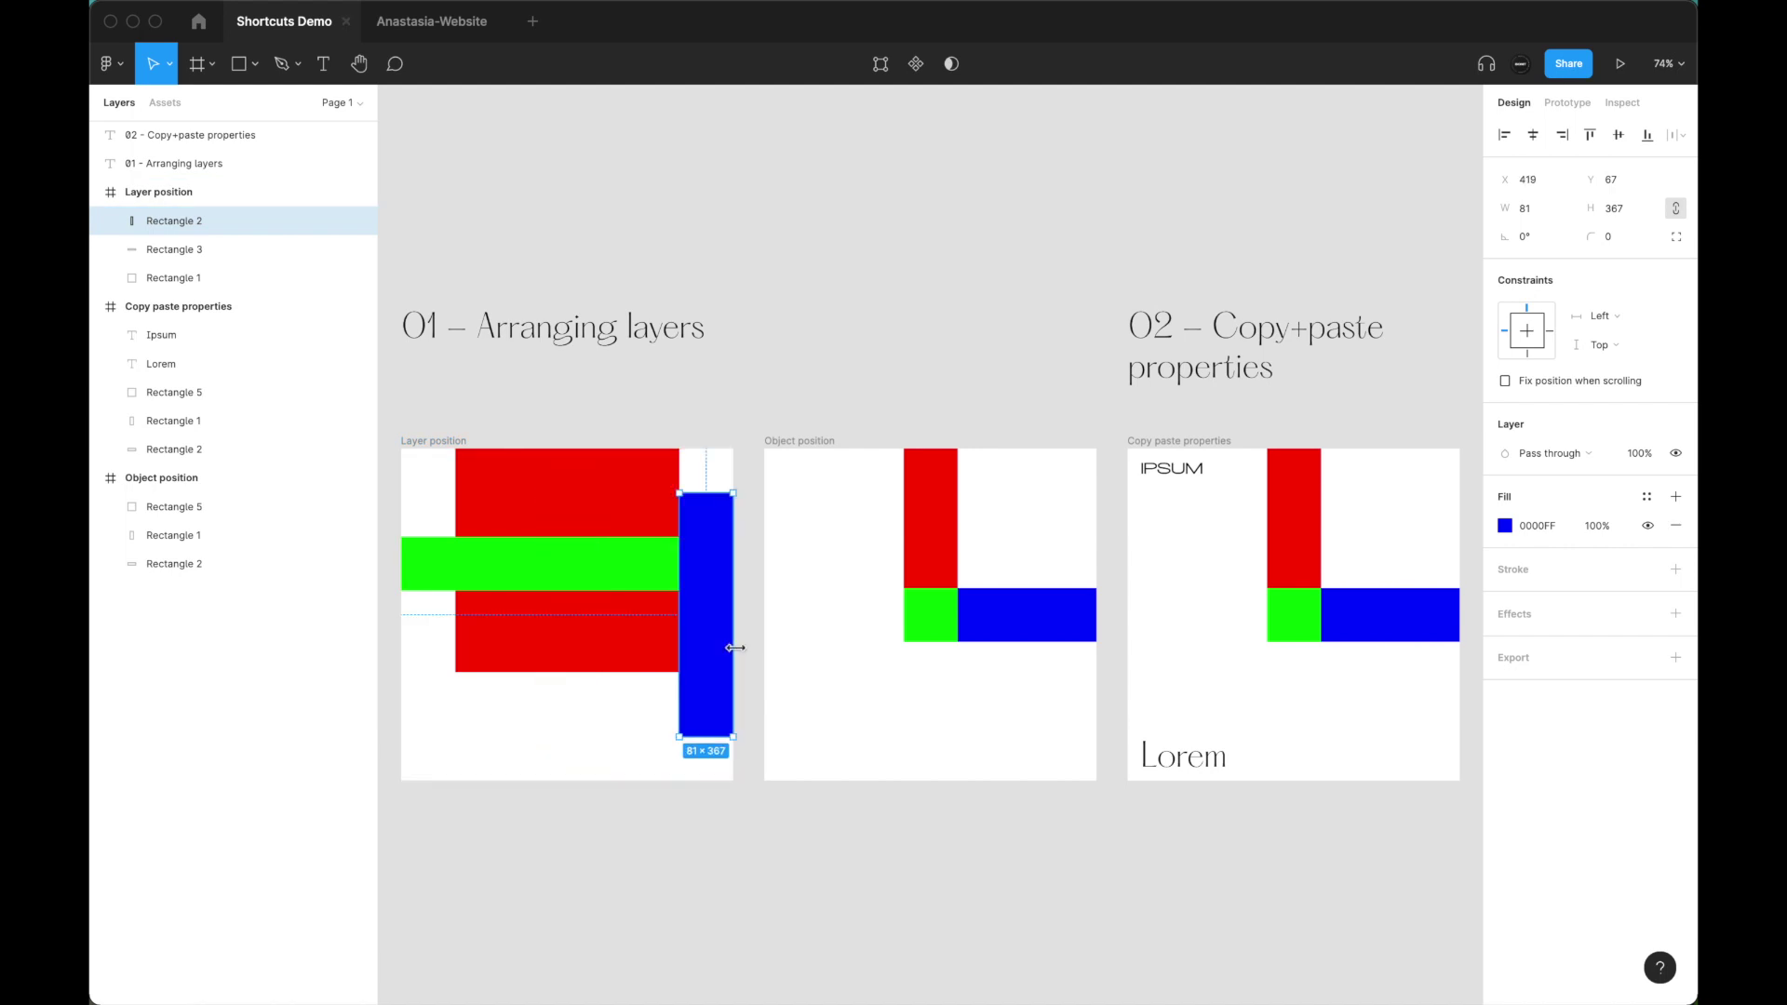
key(alt+h)
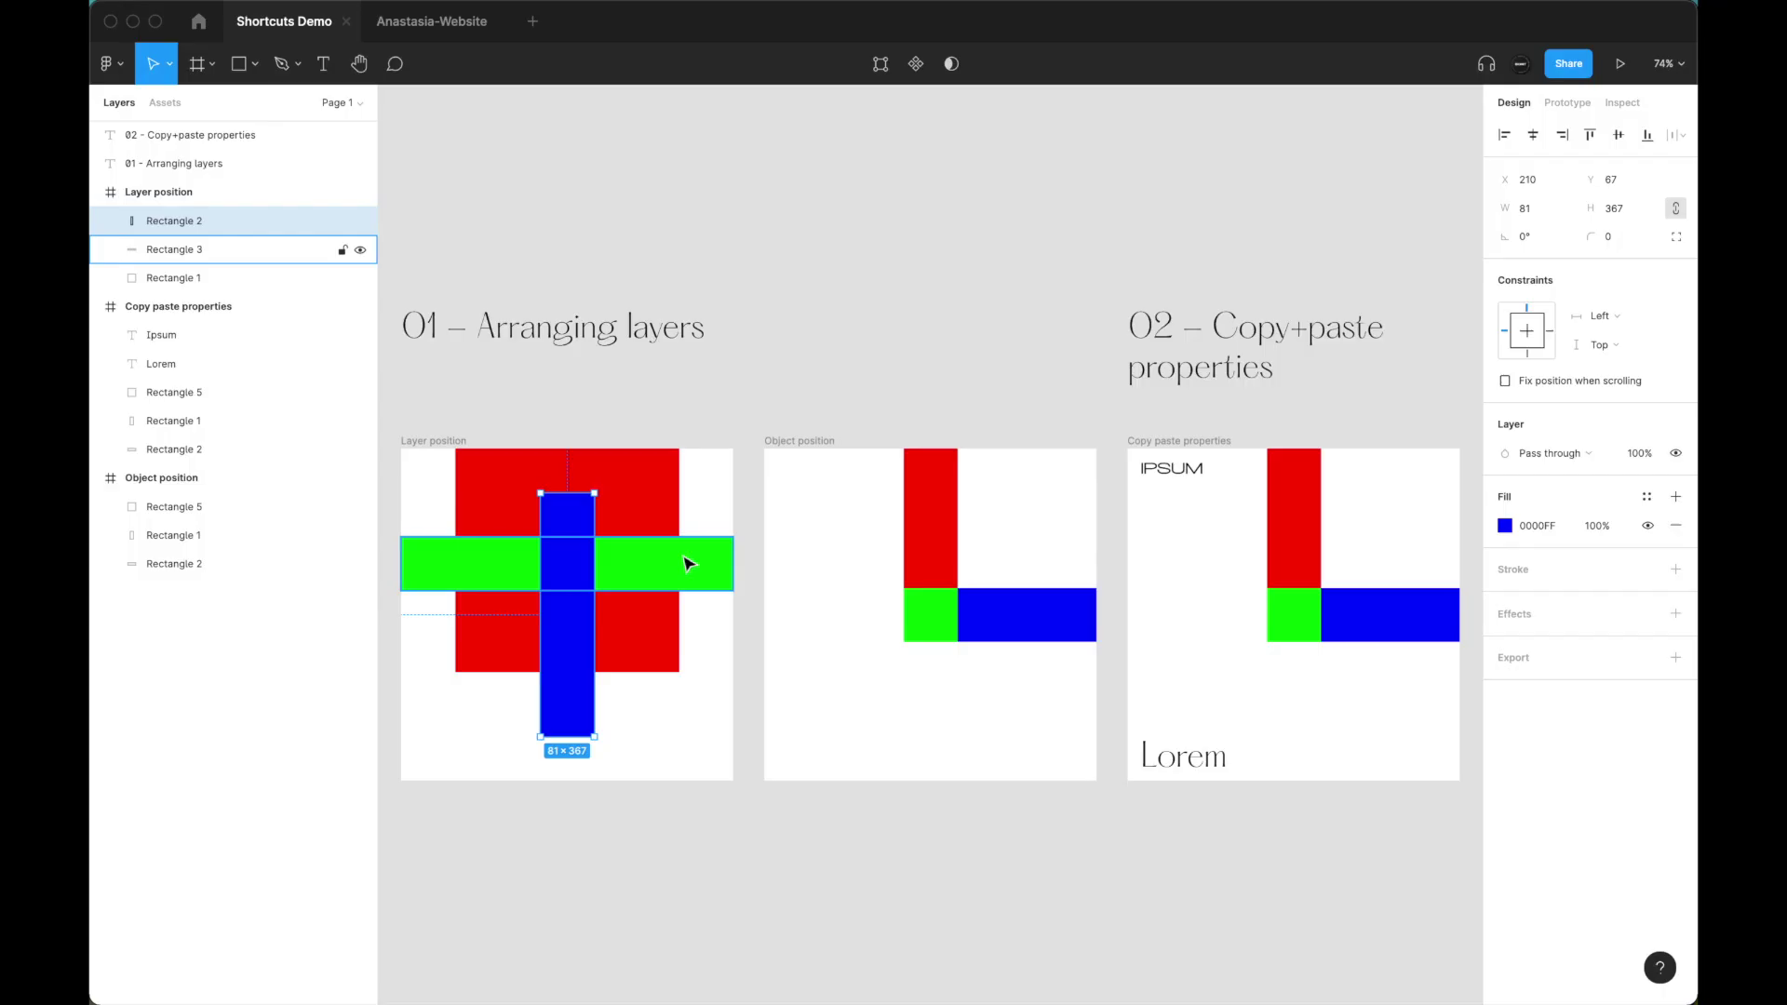
- Align the blue and green rectangles in the Layer position frame to each other by their edges, finishing with both centred on each other
shift+click(689, 563)
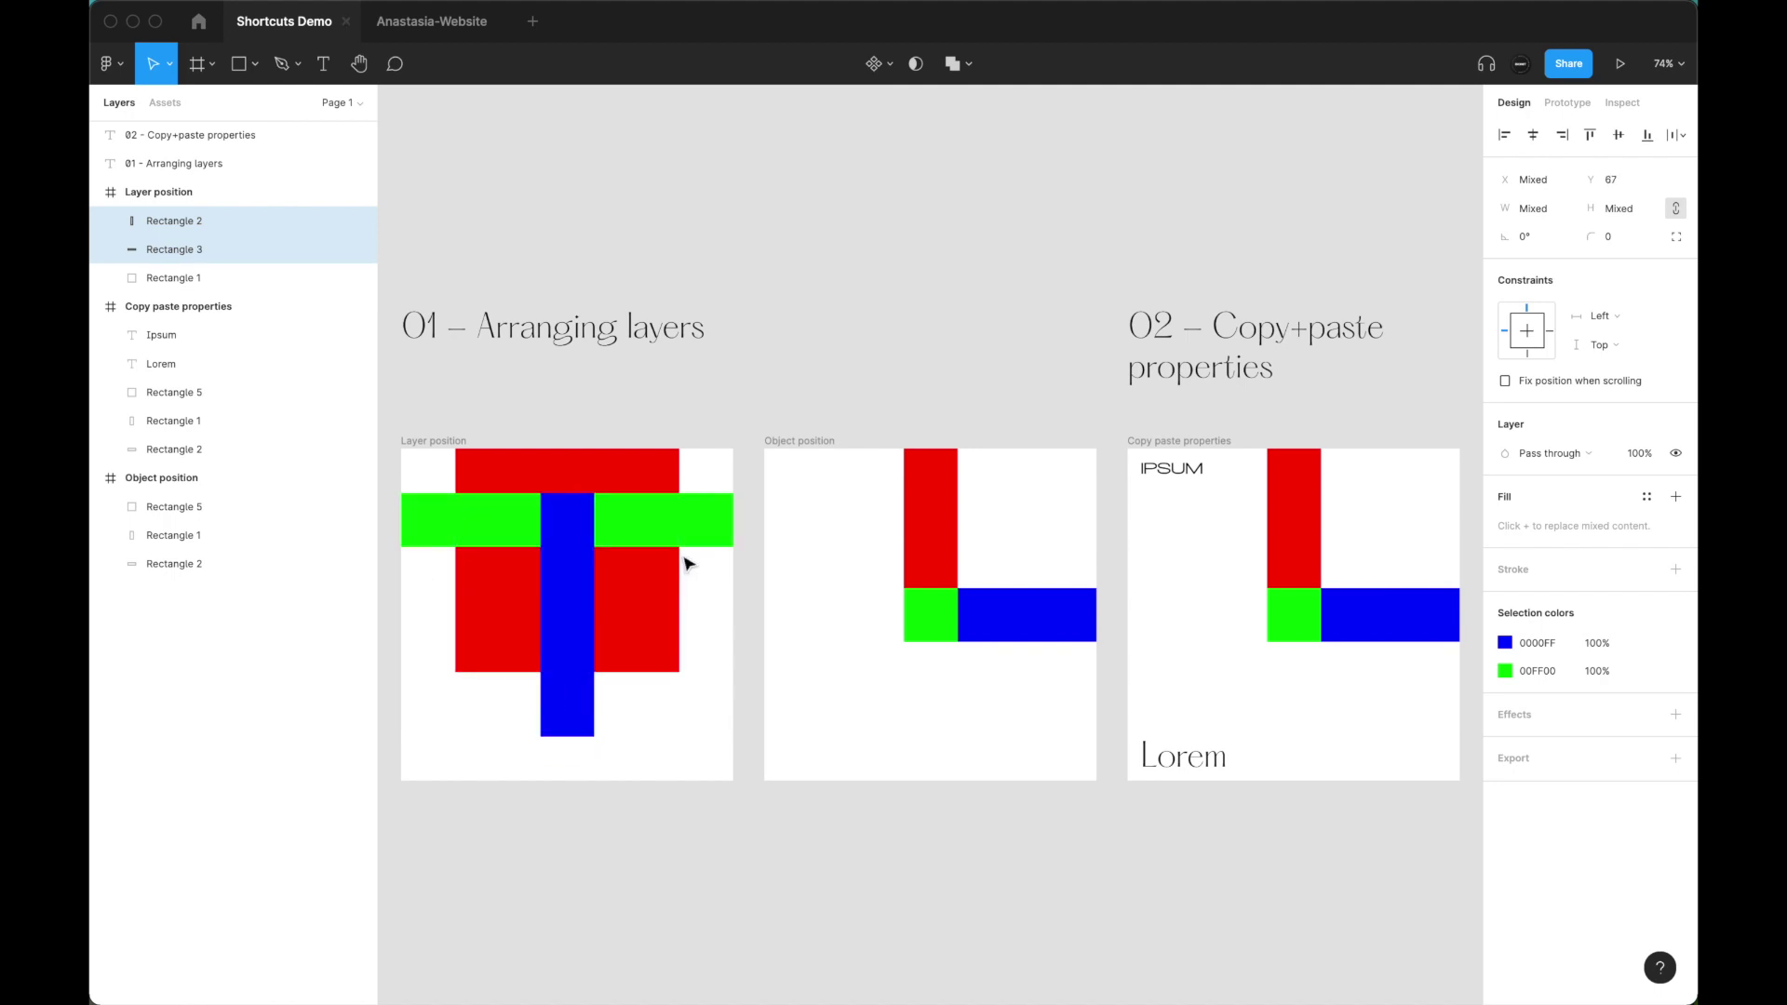
key(alt+s)
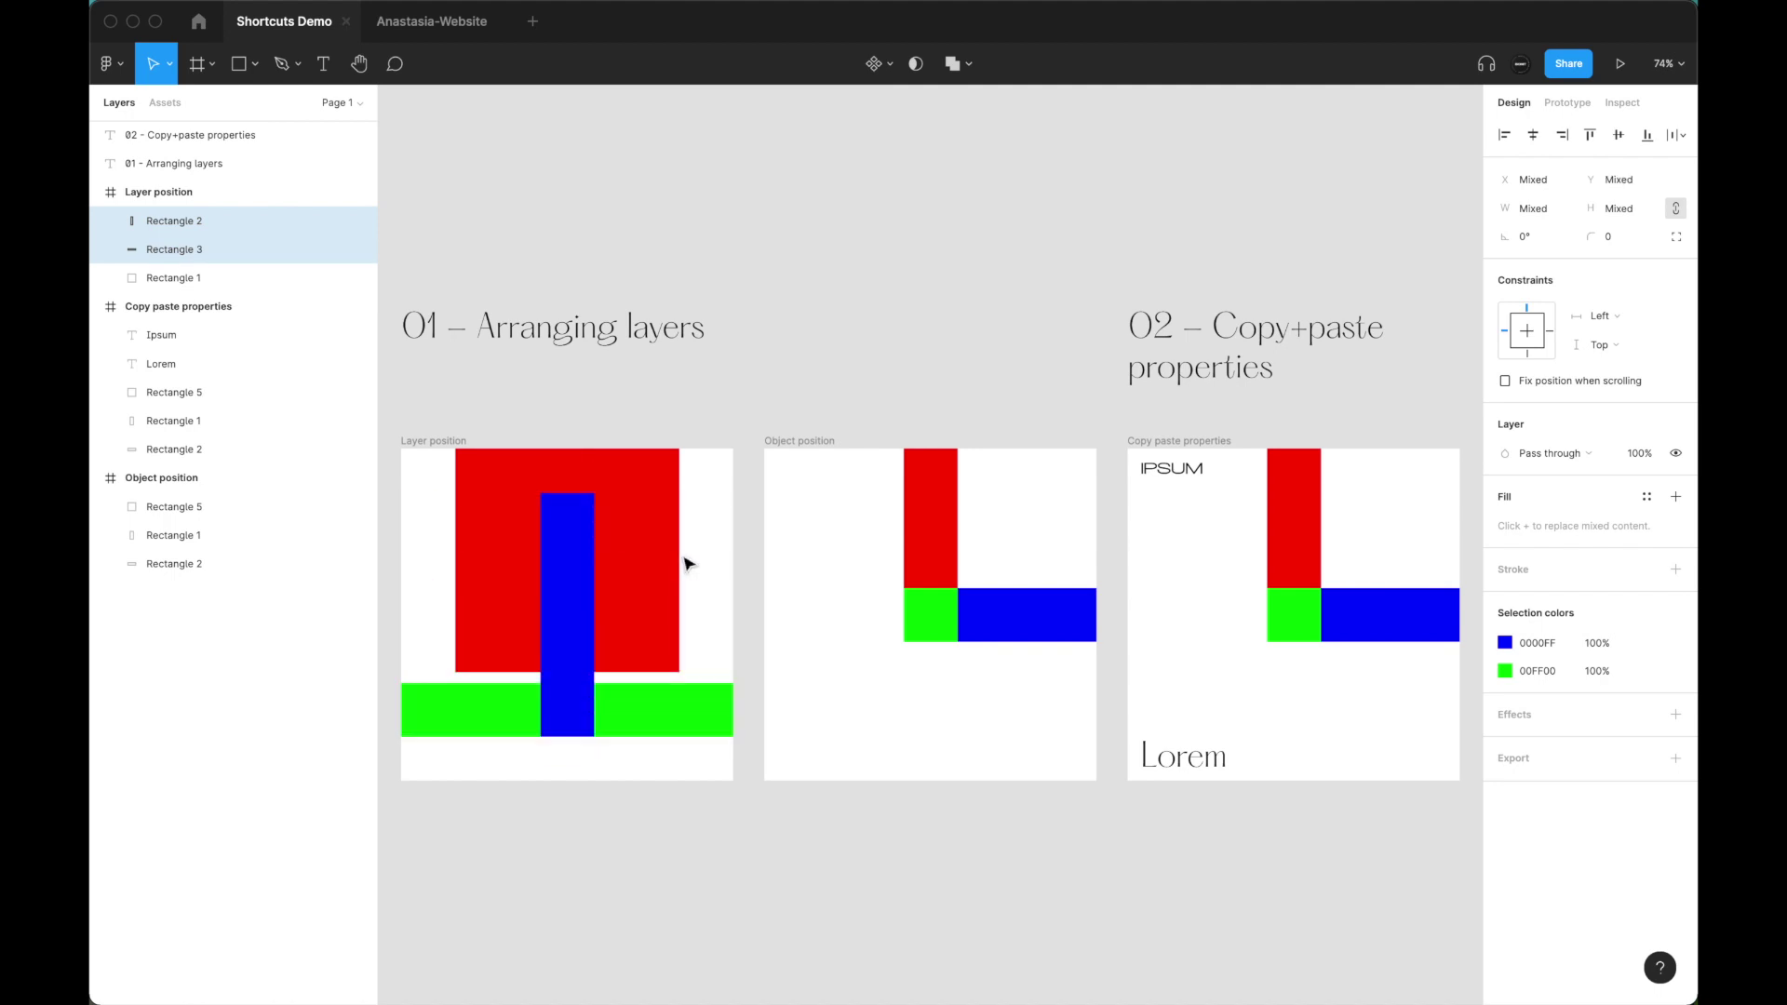
key(alt+a)
key(alt+d)
key(shift+h)
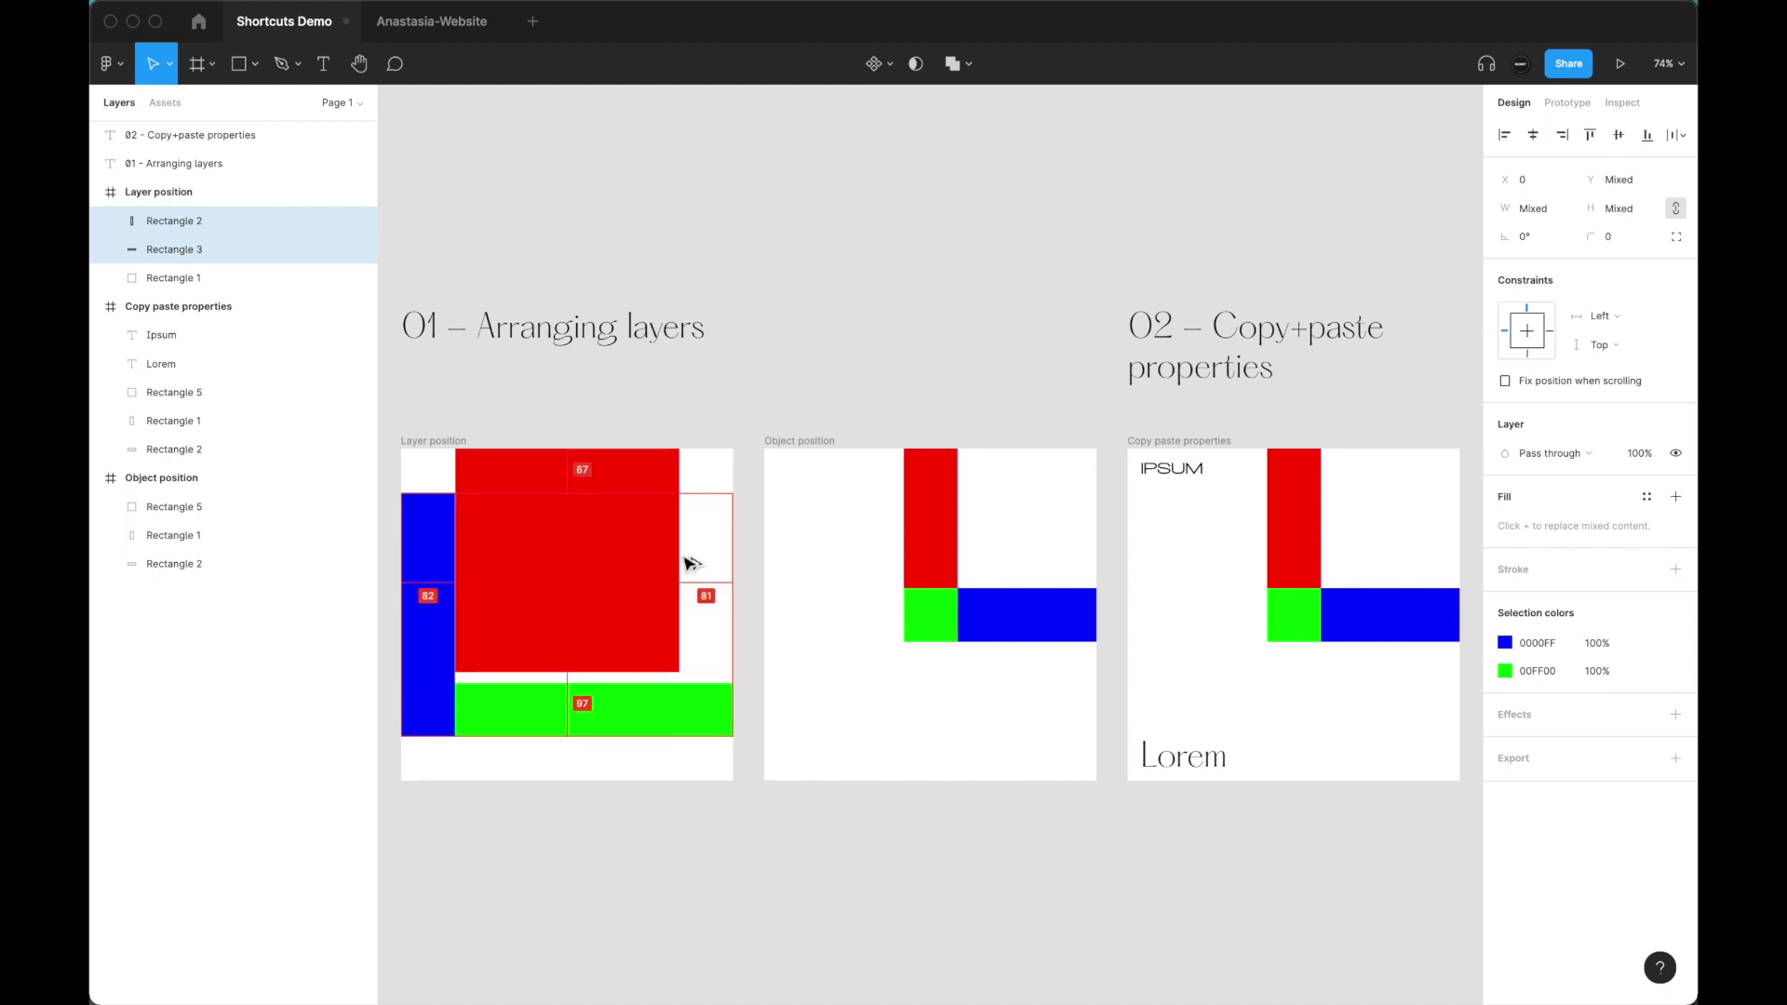
key(alt+h)
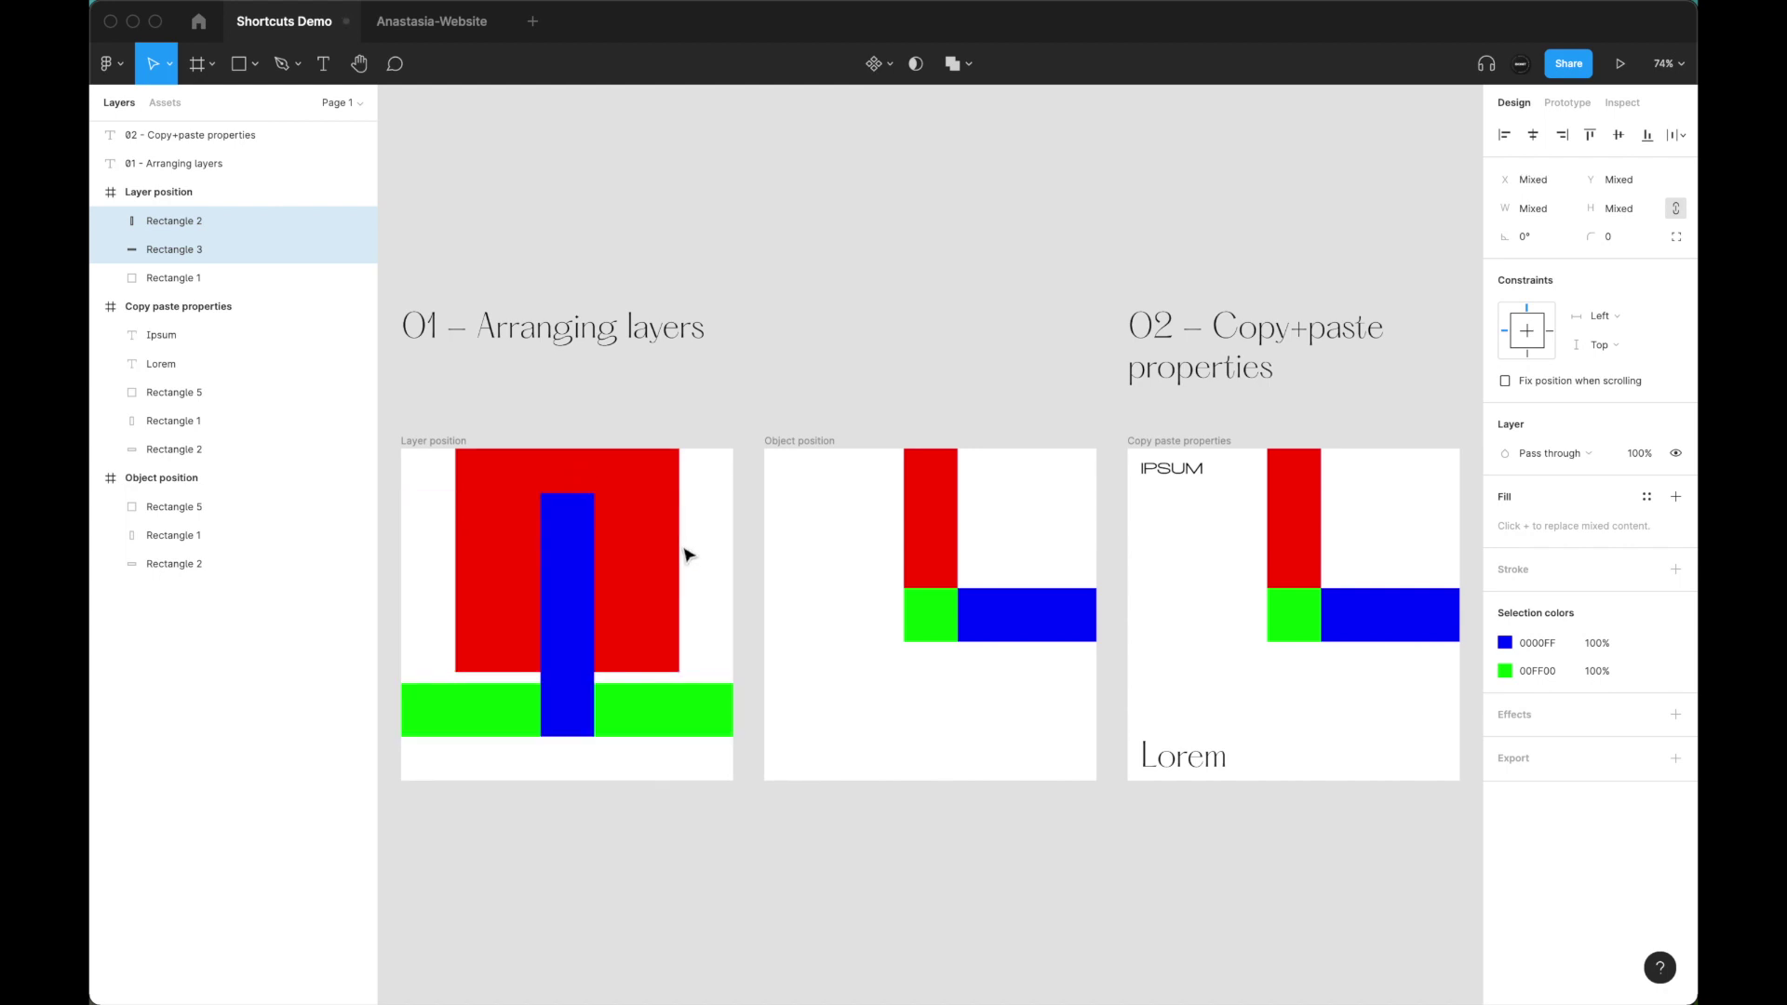
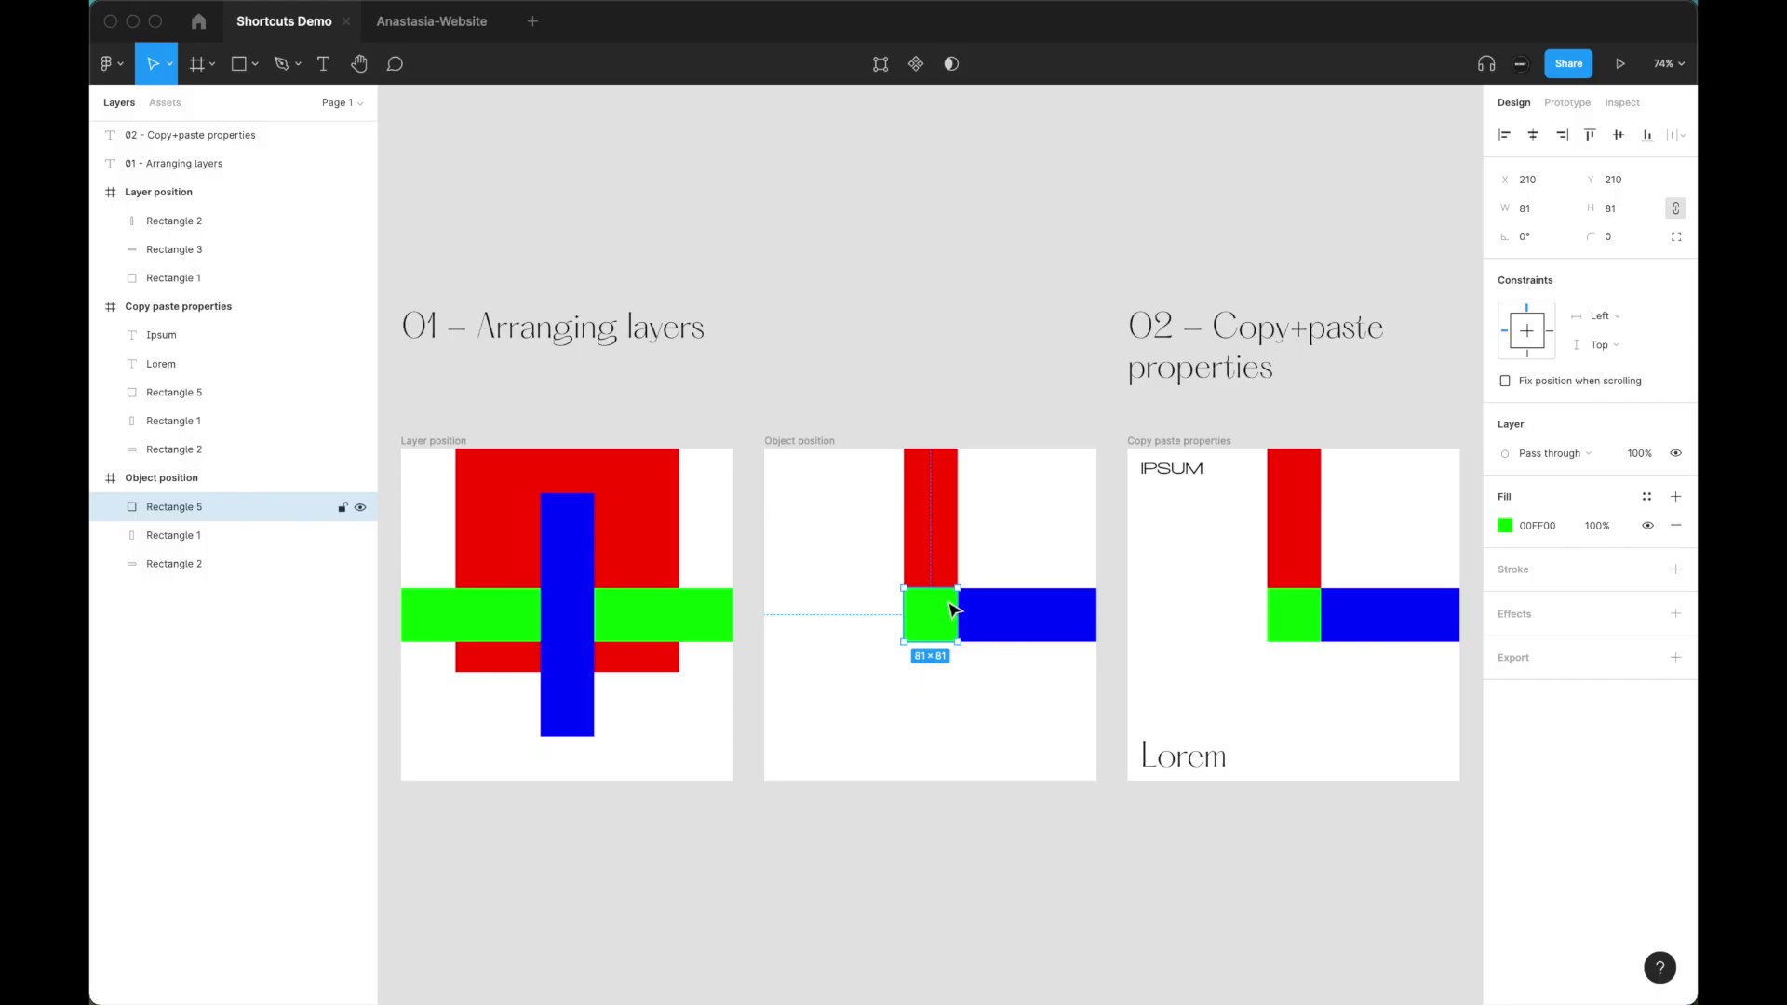
- Send the green square in the Object position frame backward in the layer order and bring it forward again, repeatedly
key(super+alt+Down)
key(super+alt+Down)
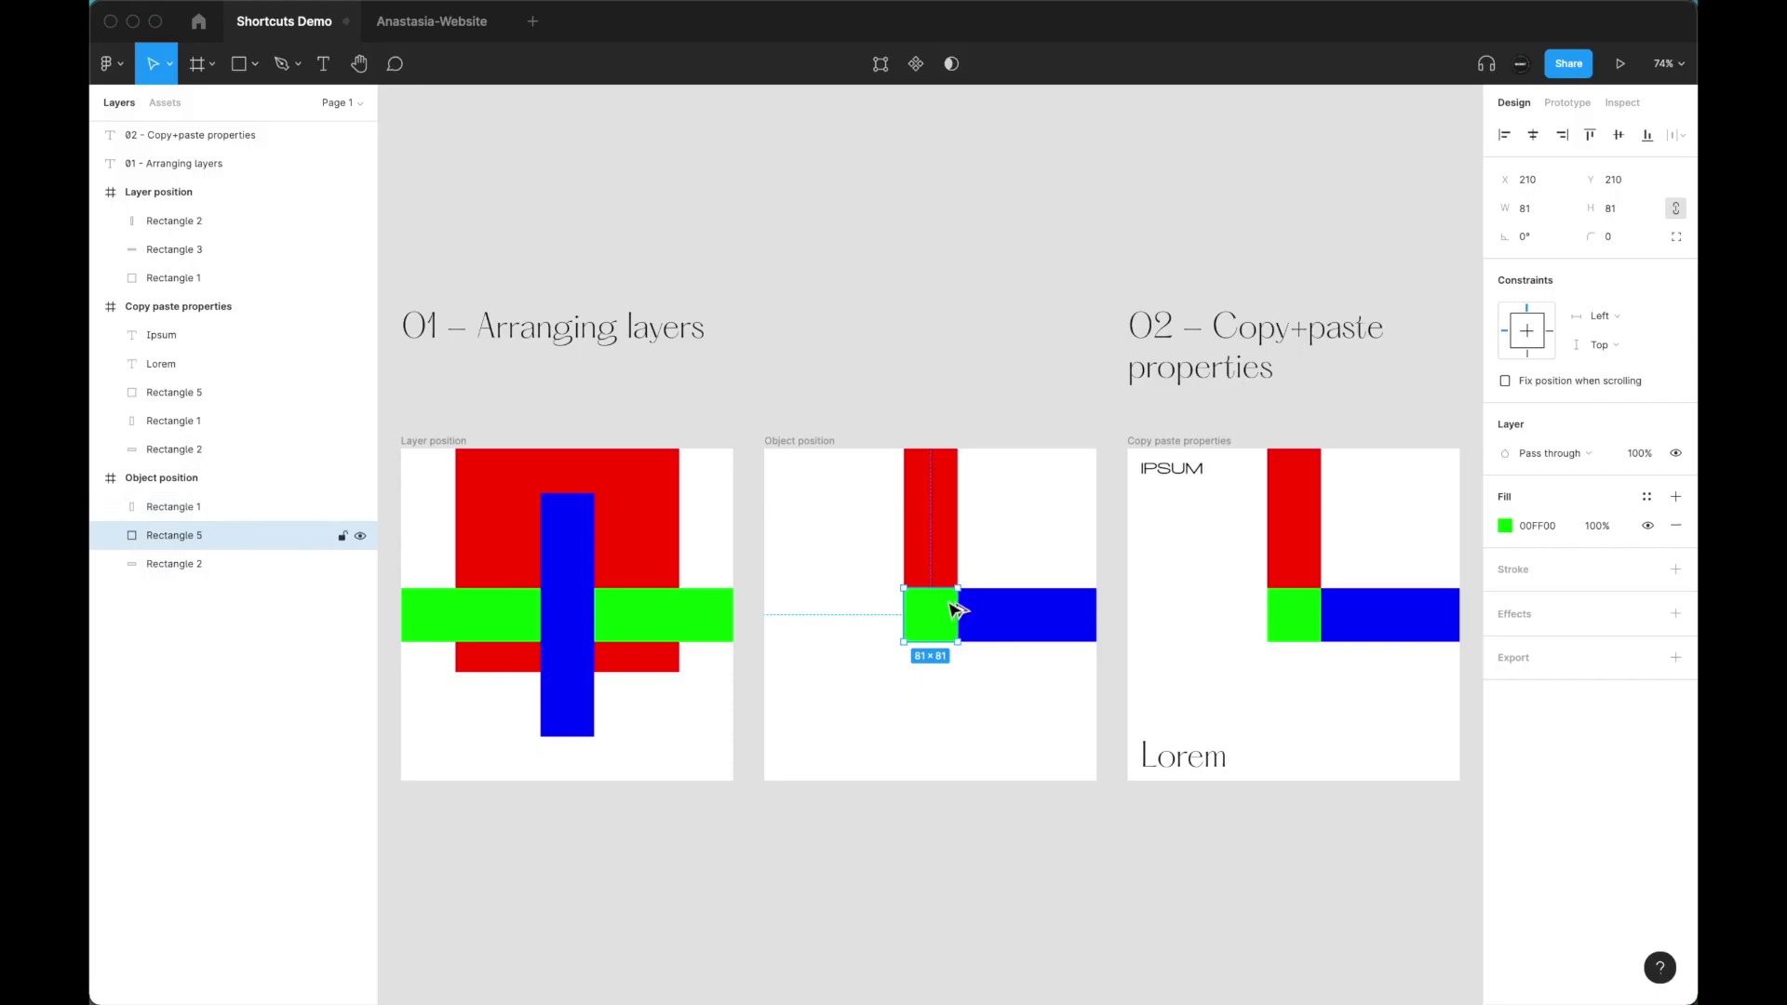
key(super+alt+Up)
key(super+alt+Up)
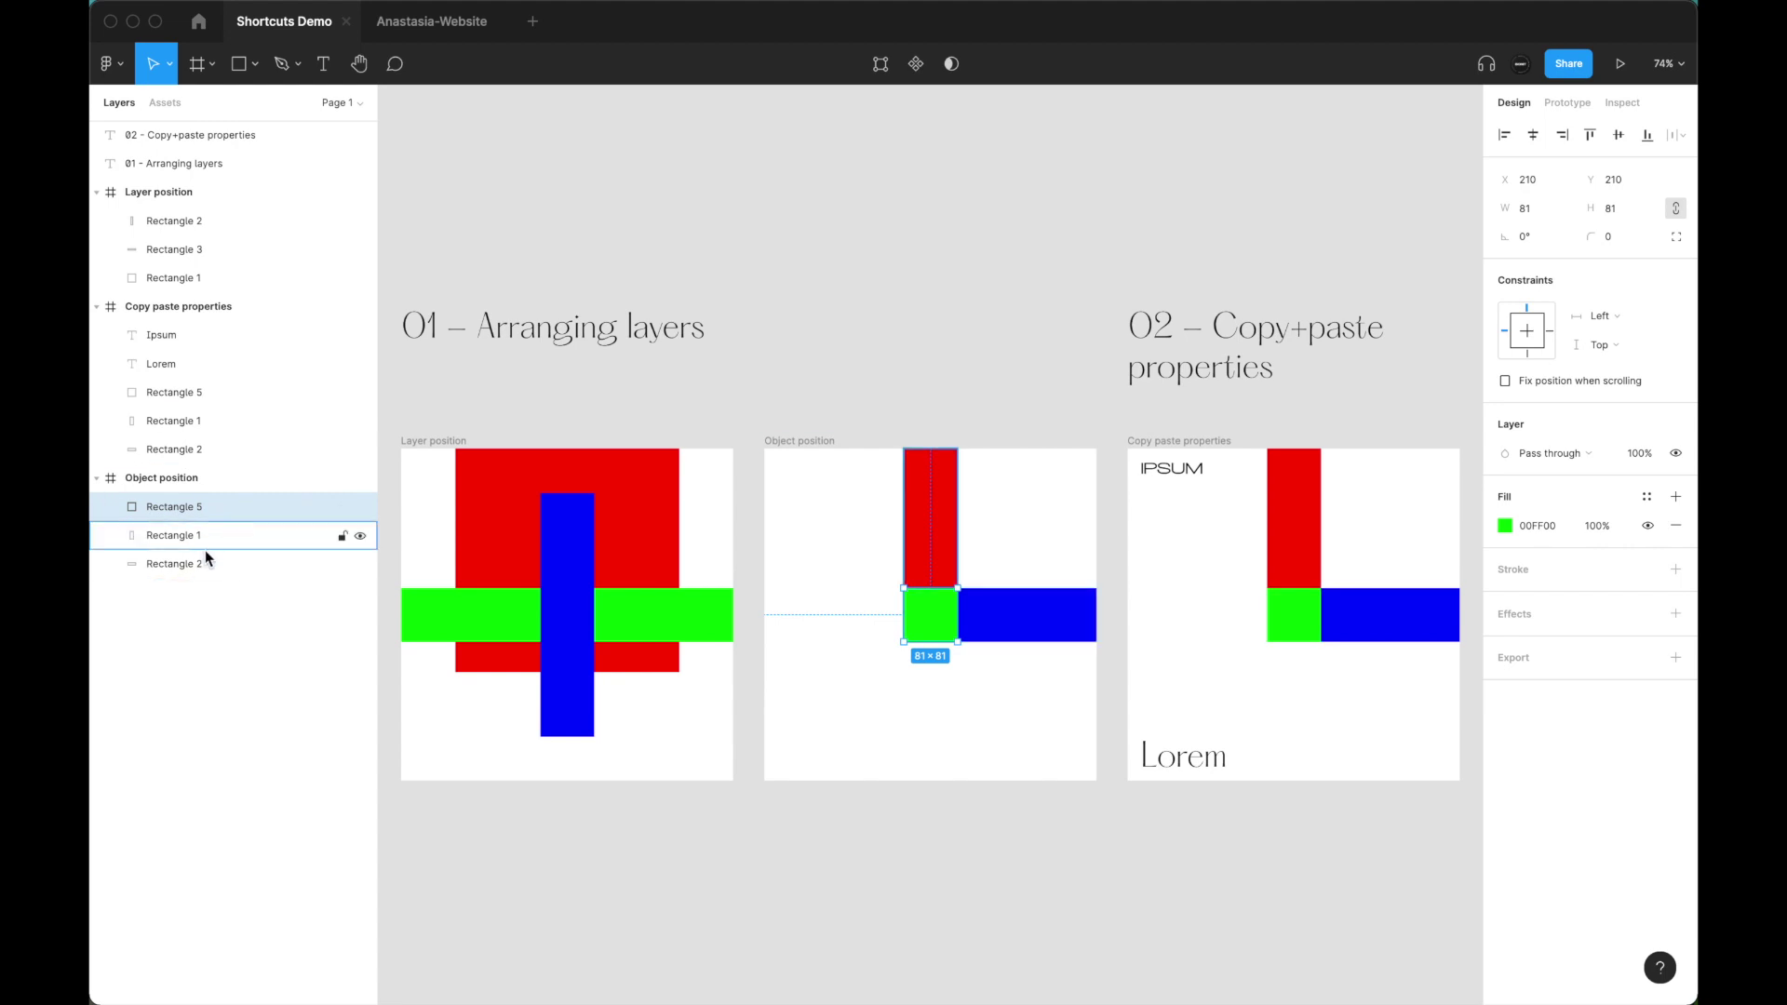
key(super+alt+Down)
key(super+alt+Down)
key(super+alt+Up)
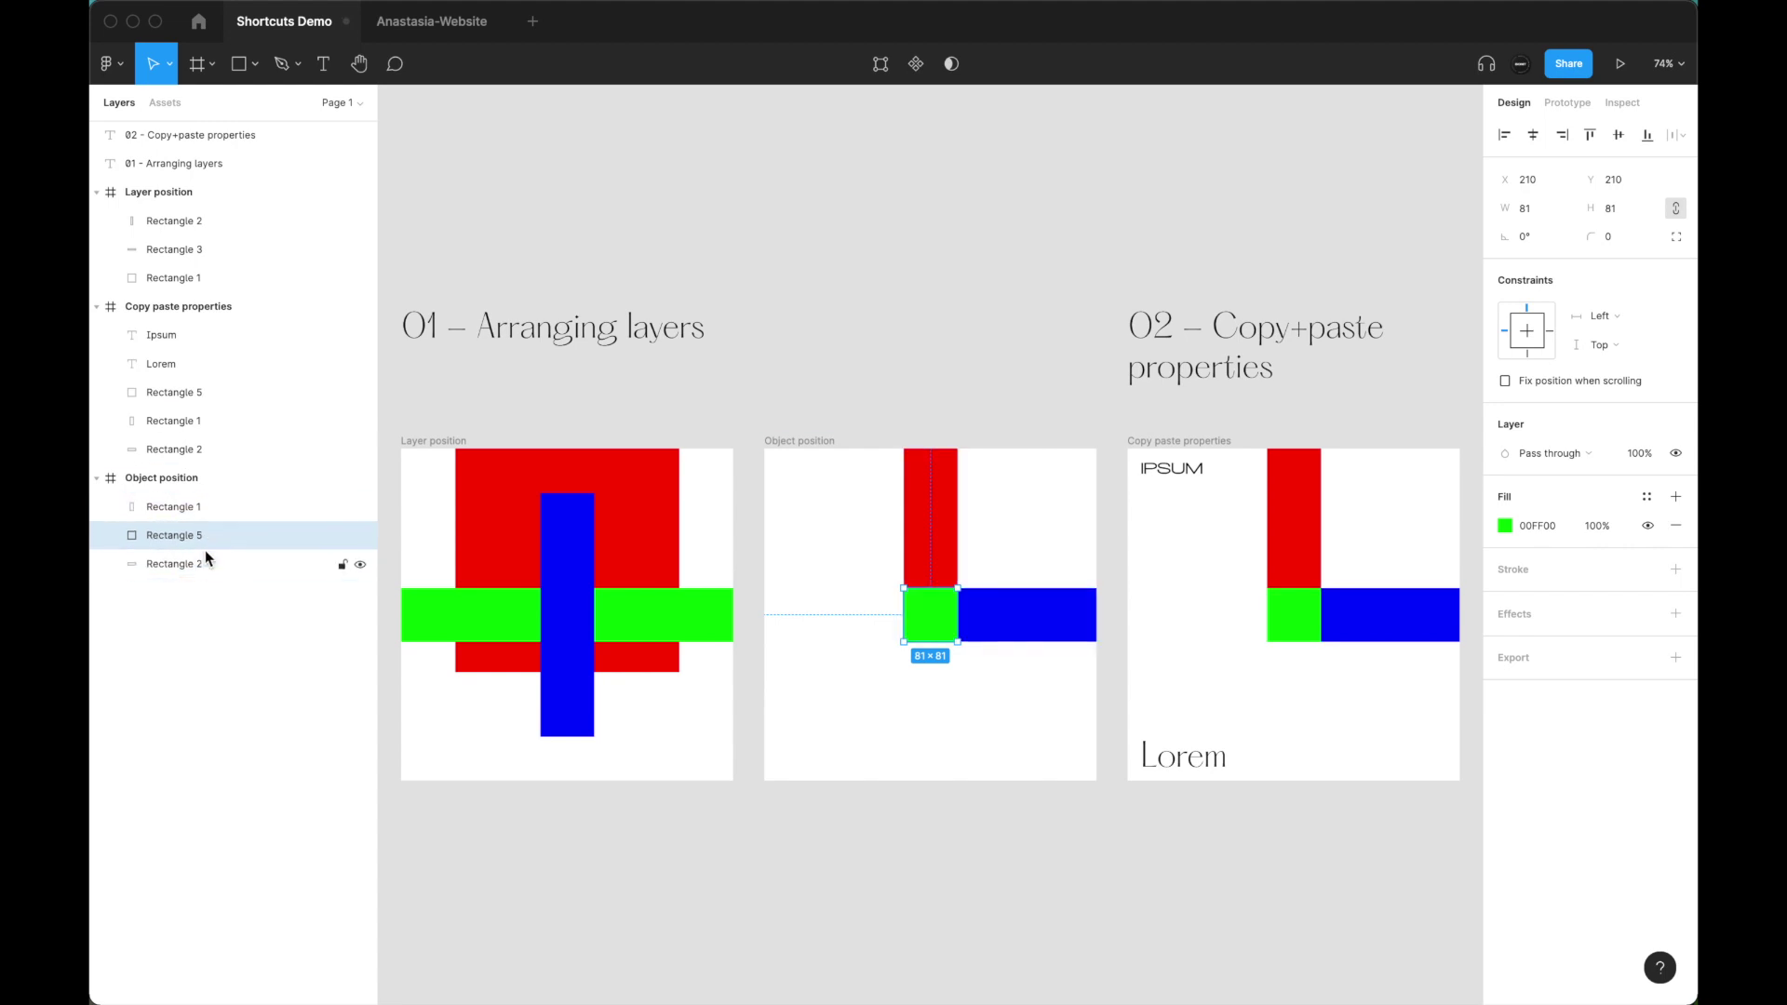
key(super+alt+Up)
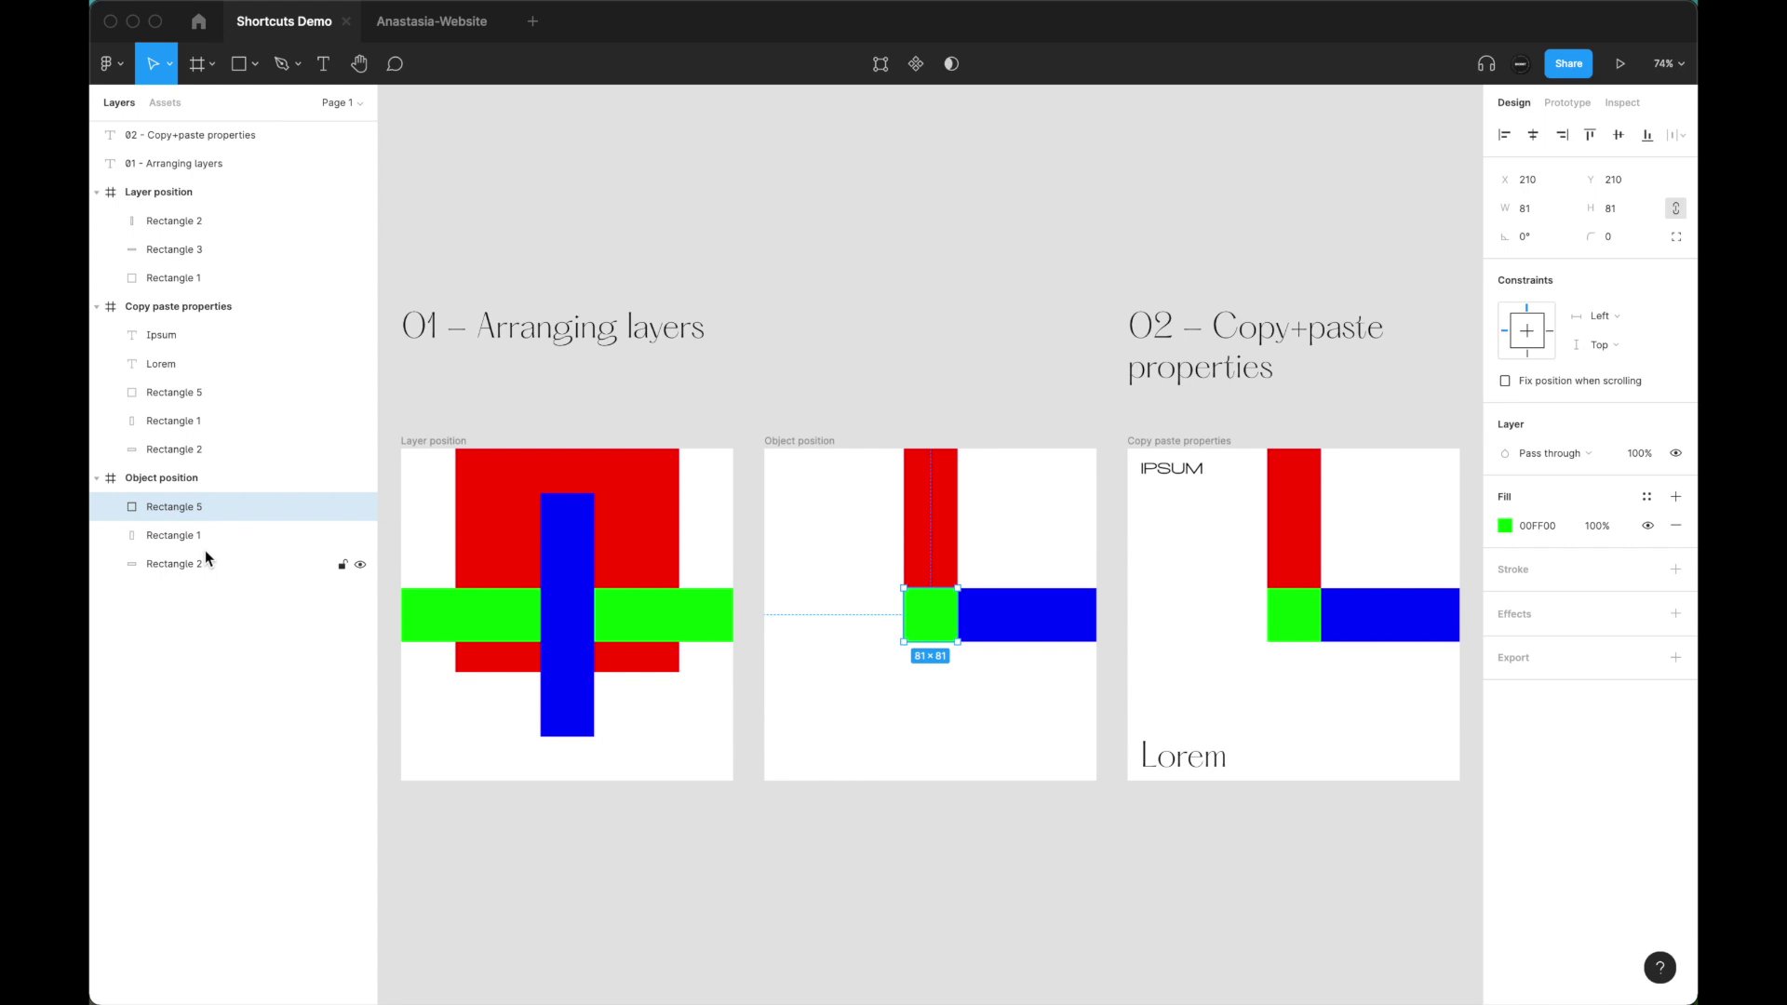
- Send the green square to the back of the Object position frame and bring it to the front again
key(super+alt+Down)
key(super+alt+Down)
key(super+bracketright)
key(super+bracketright)
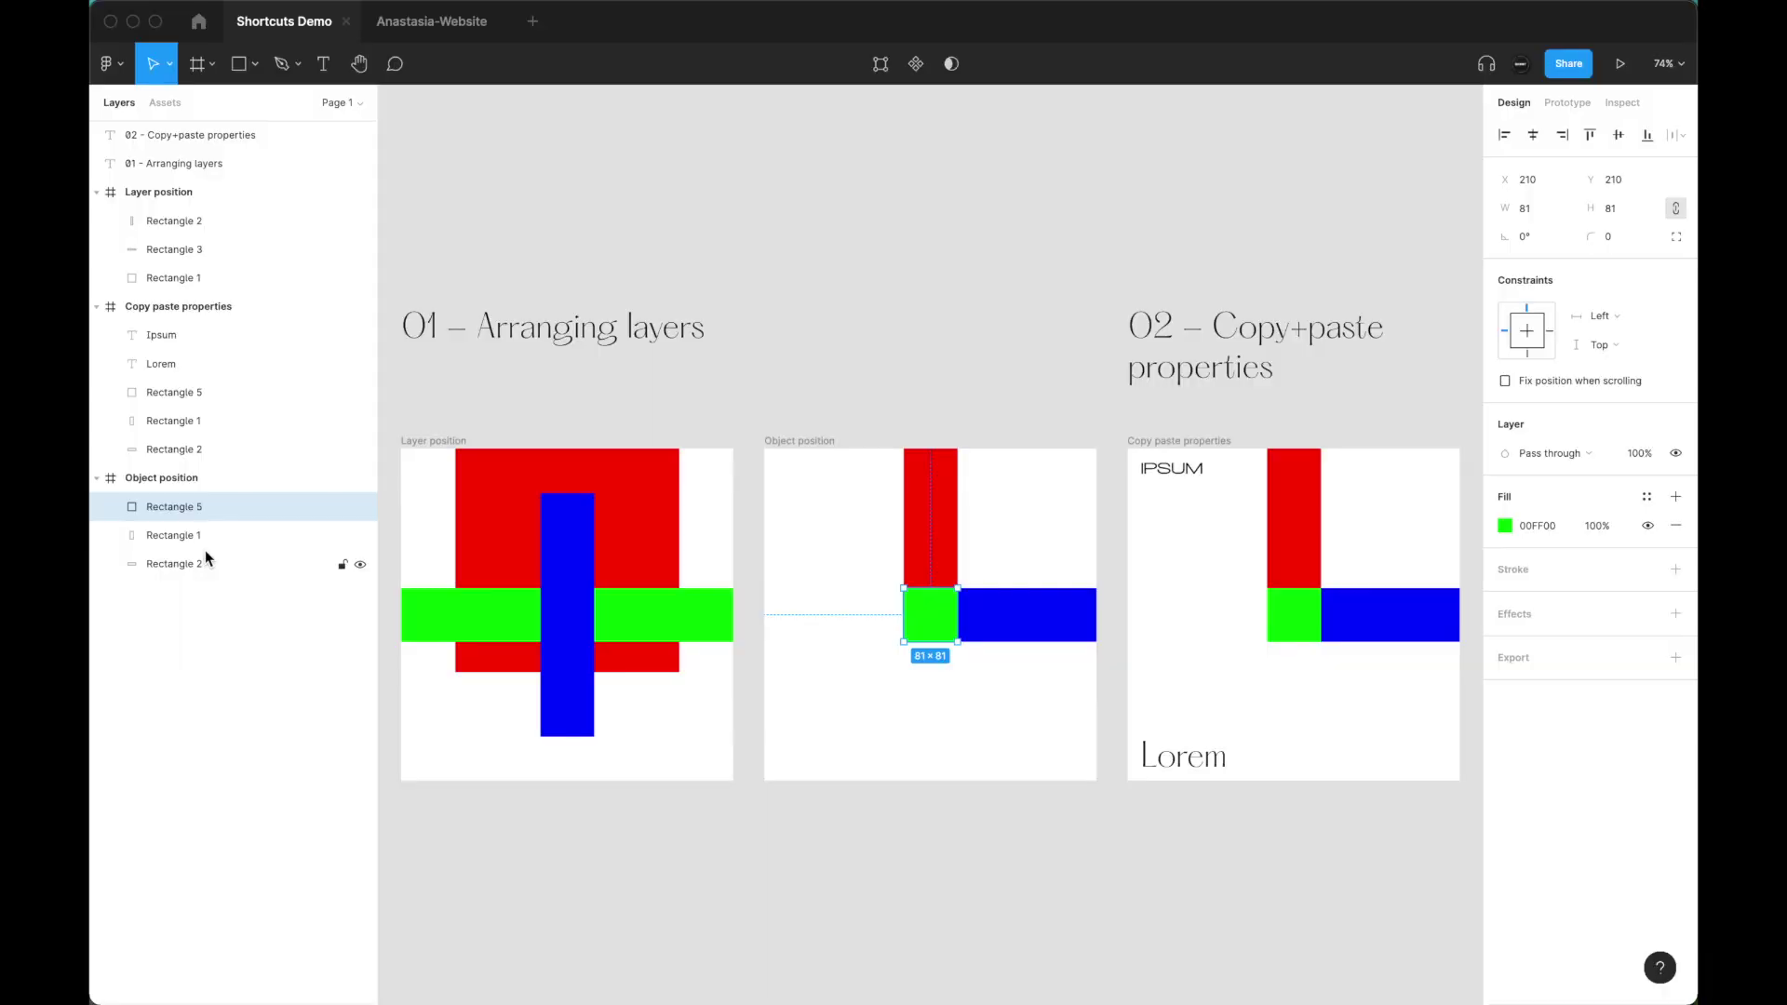
key(super+alt+bracketleft)
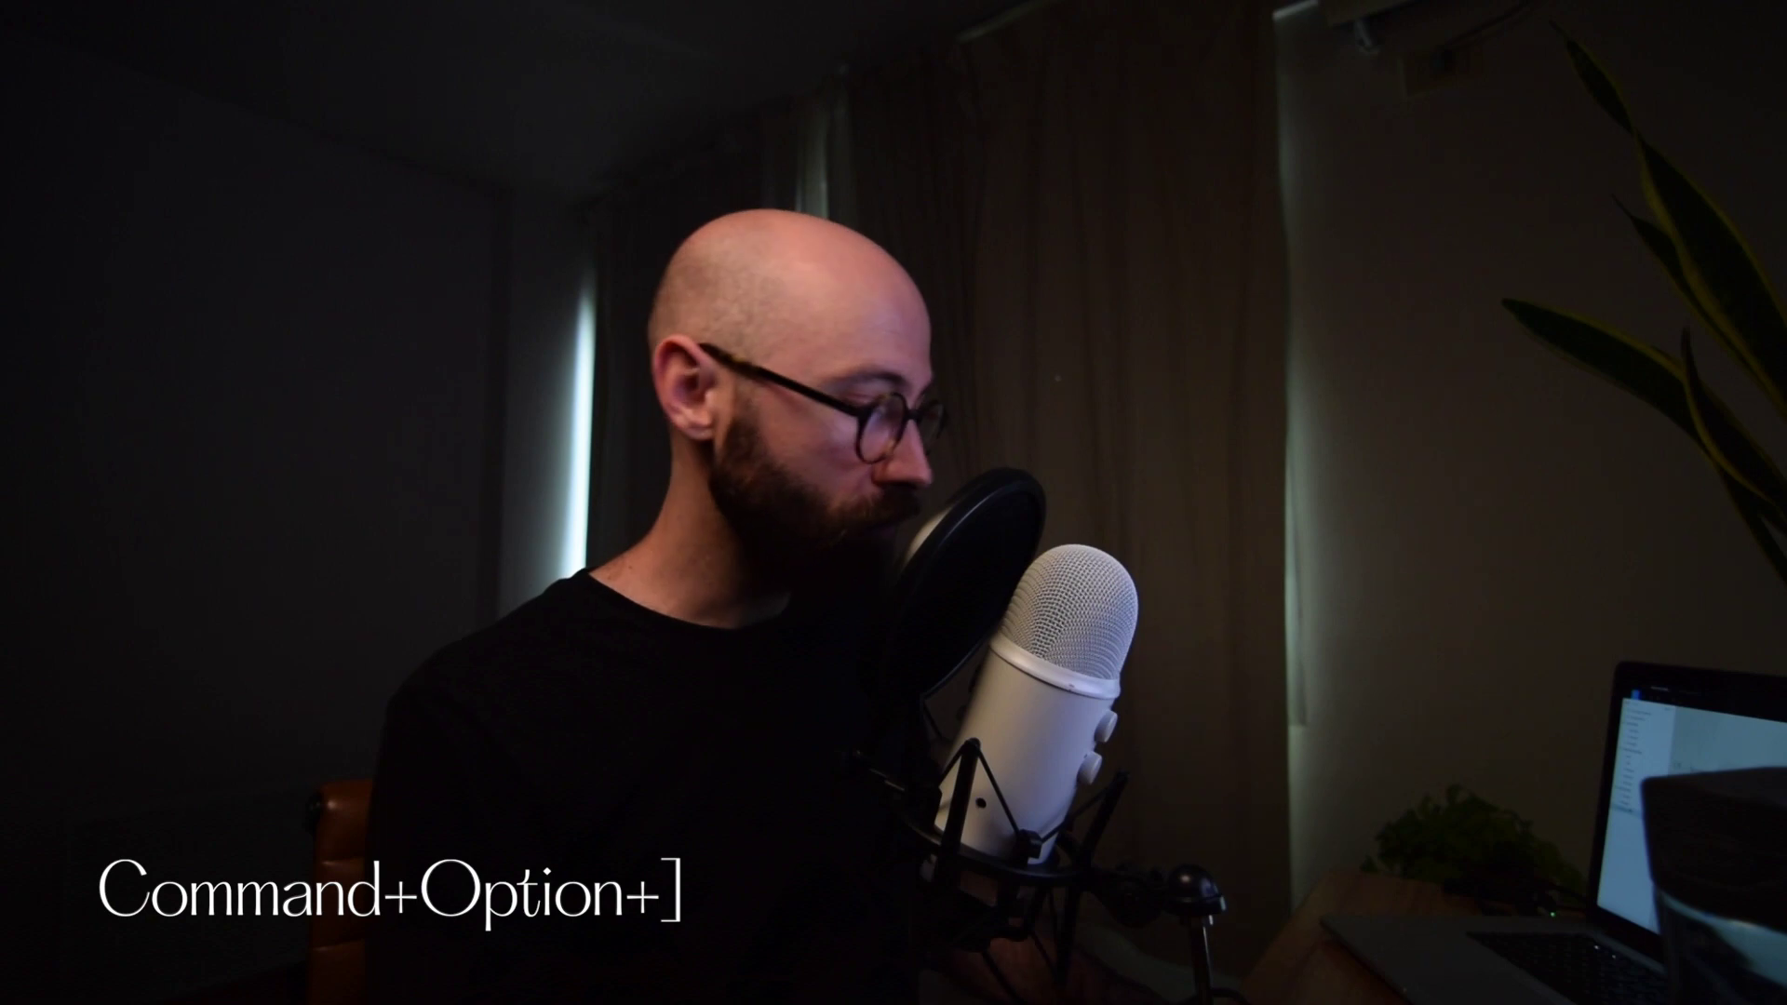
key(super+alt+bracketright)
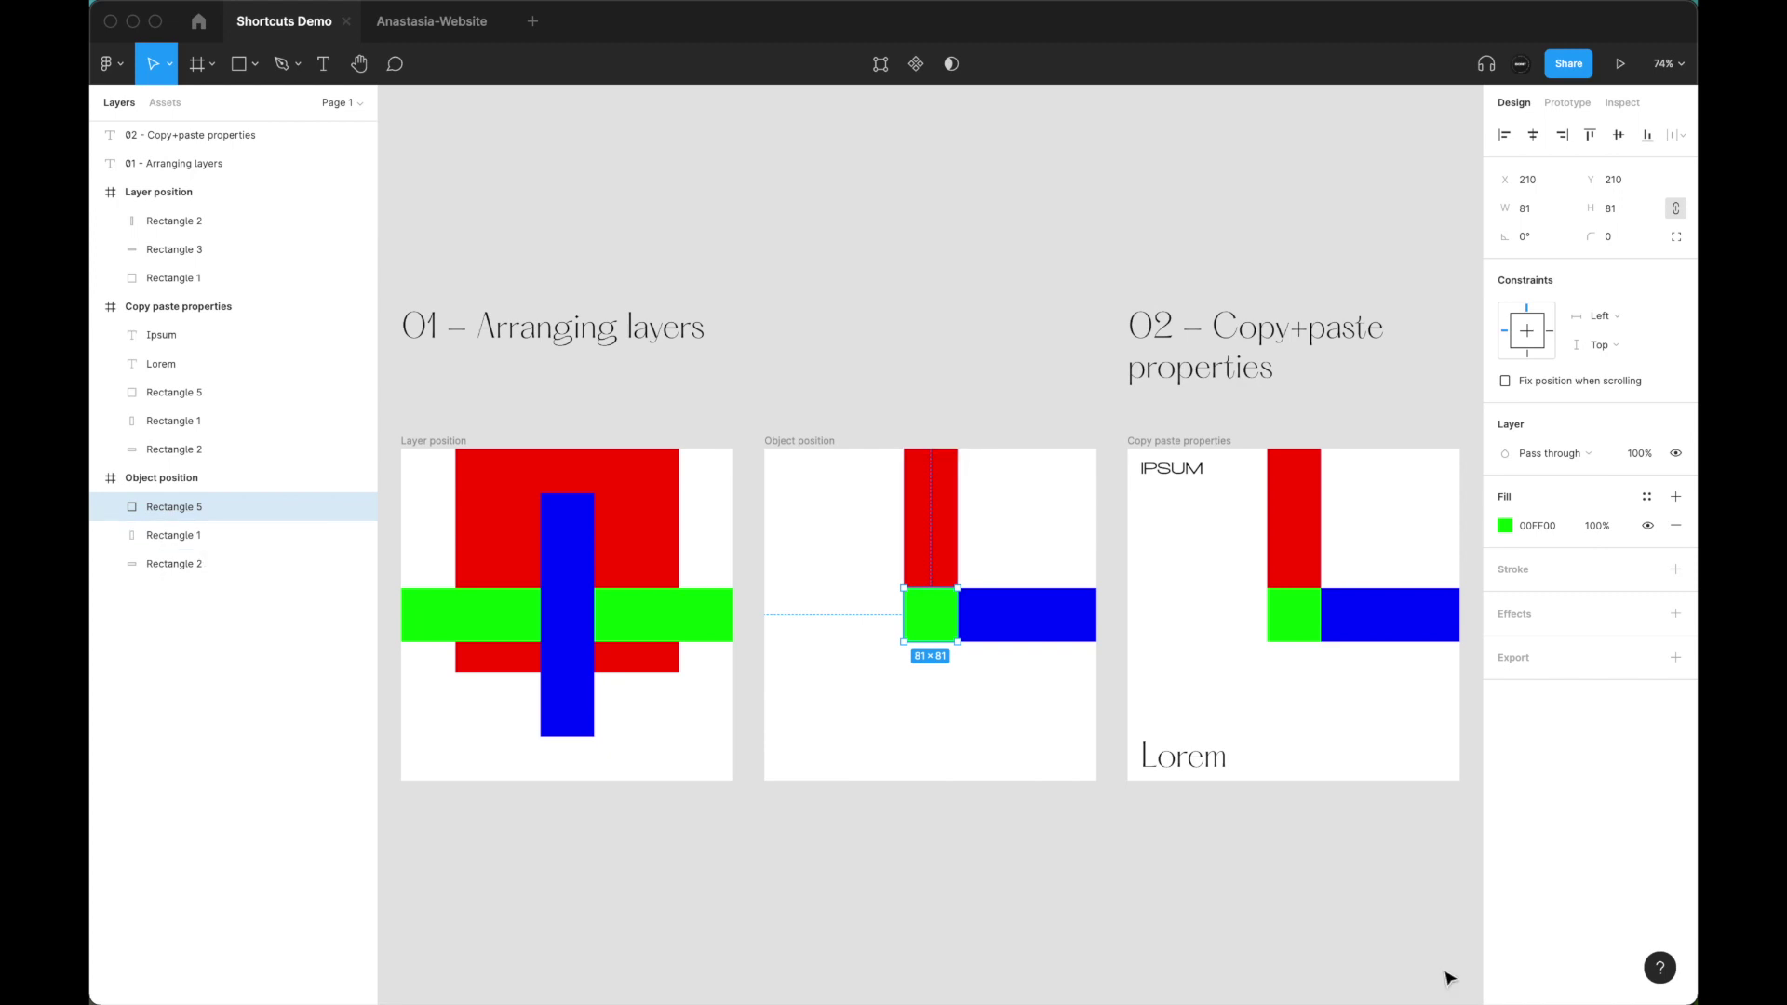
- Open the keyboard shortcuts reference and show its Arrange section
click(1656, 969)
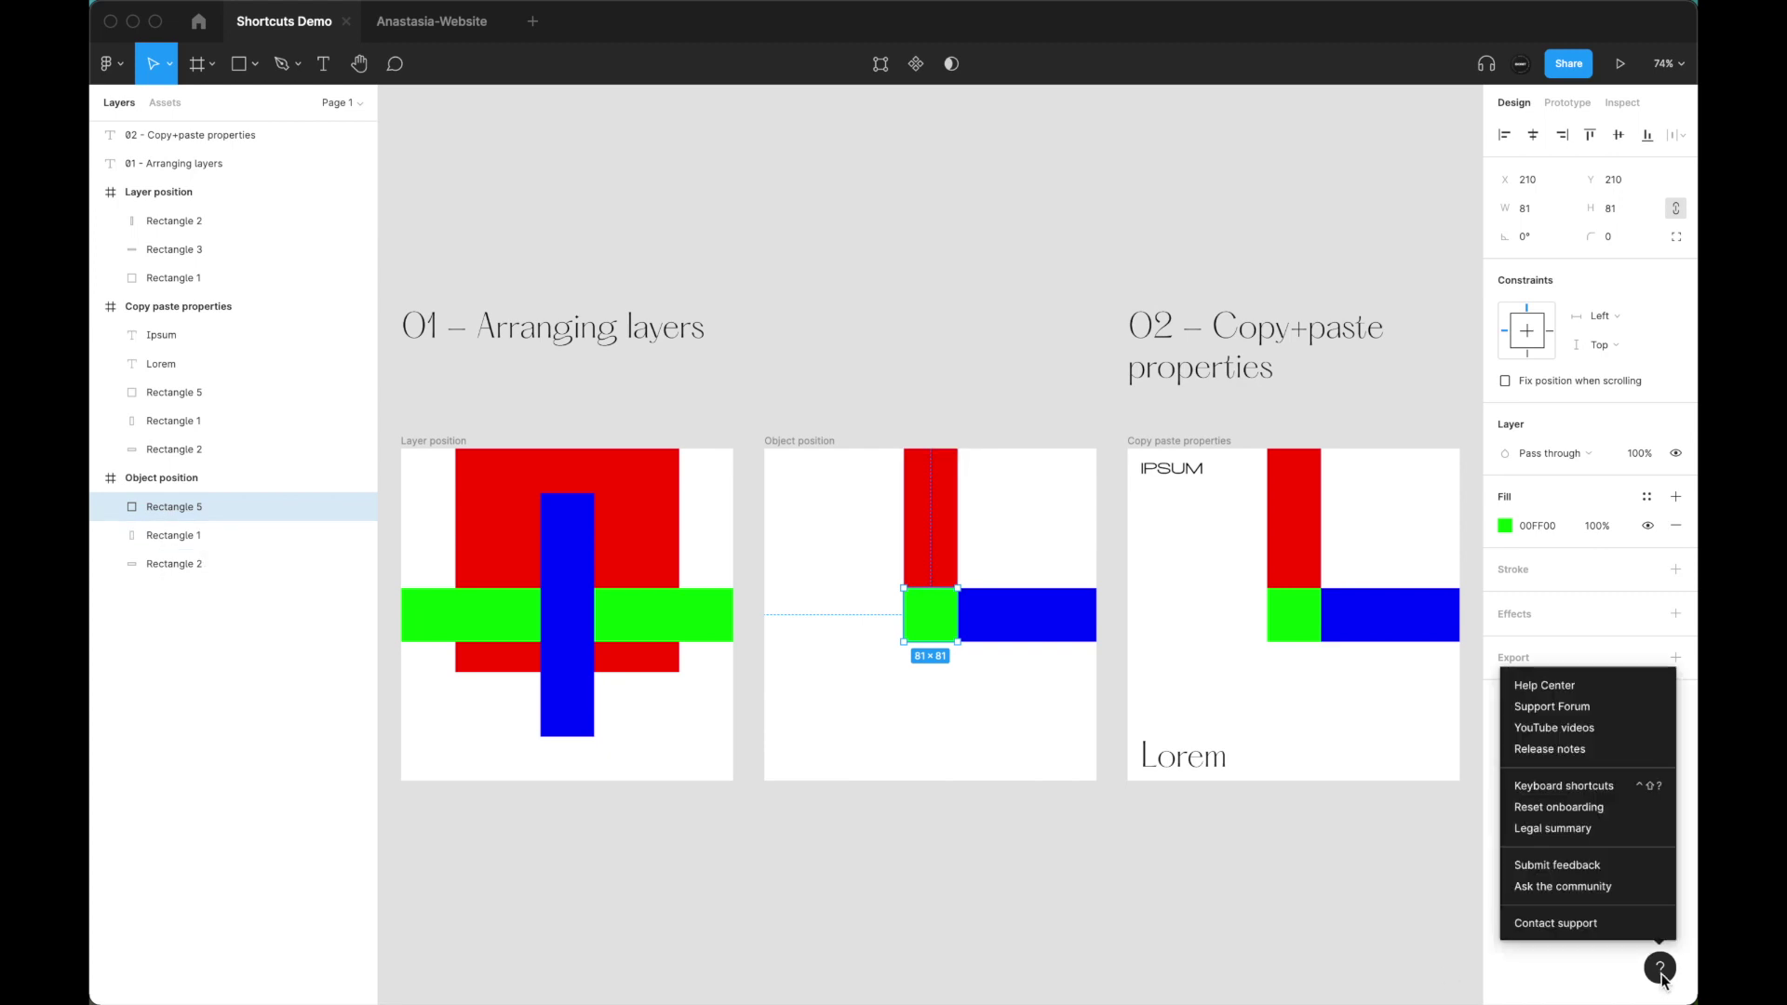
click(1571, 791)
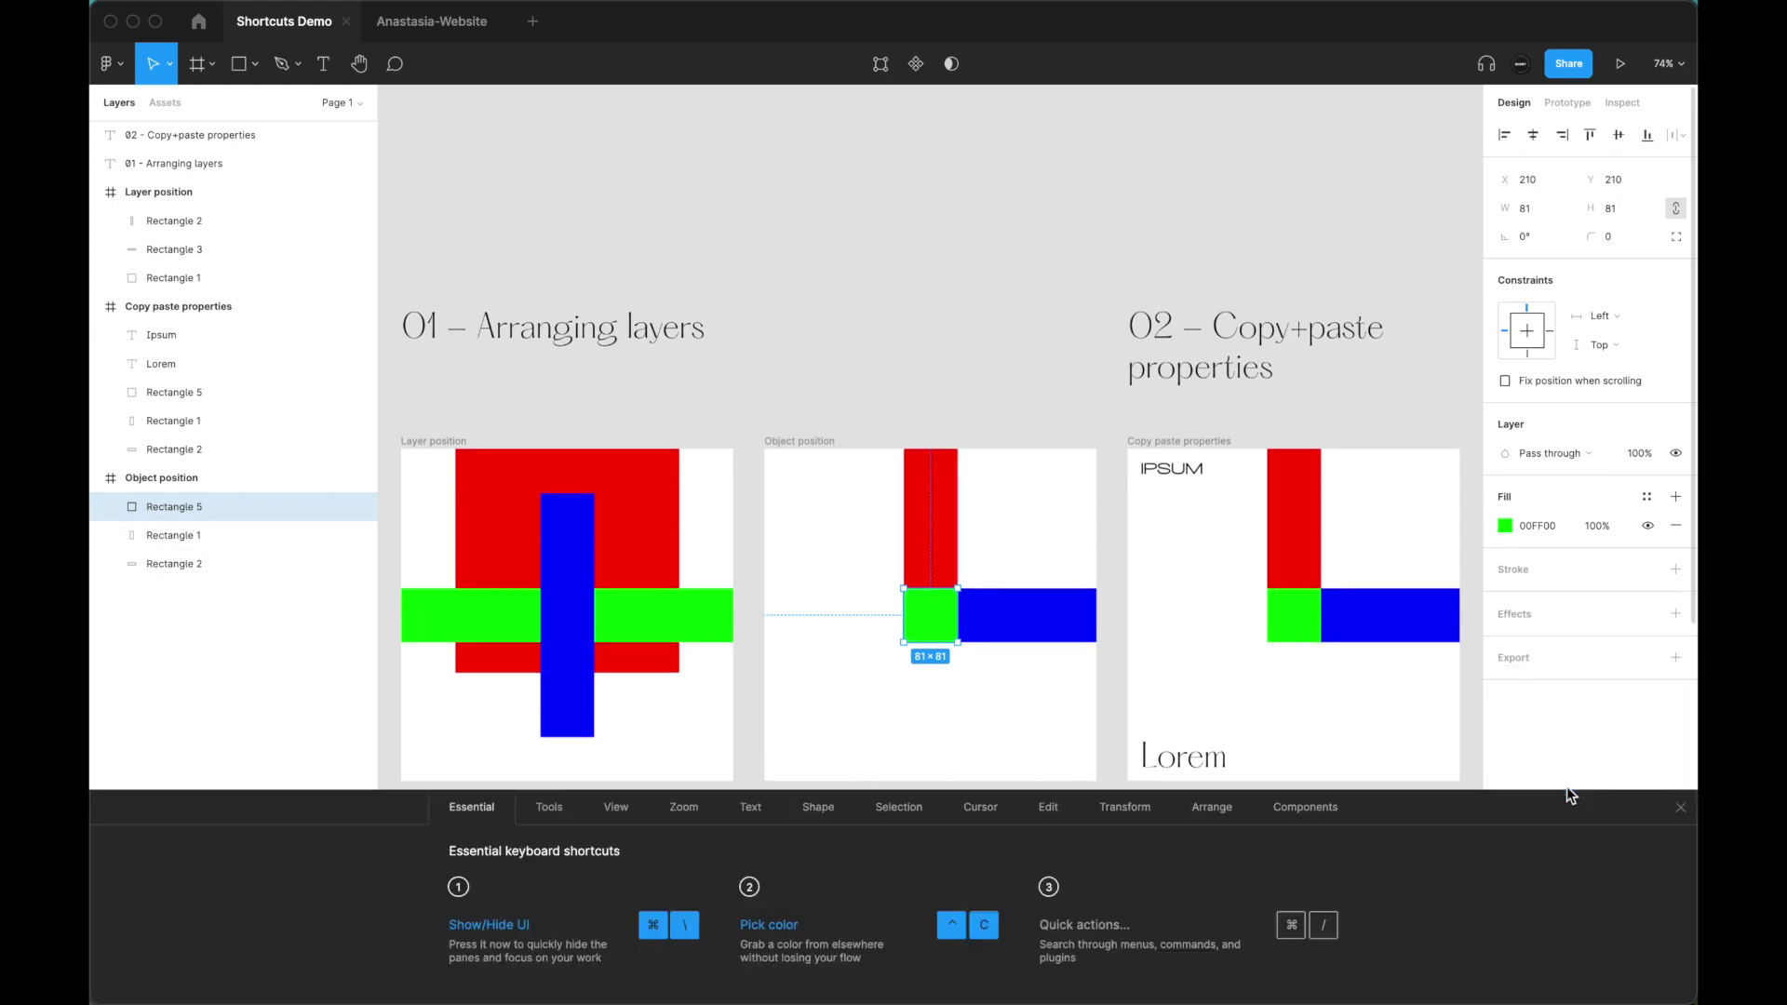
click(1214, 809)
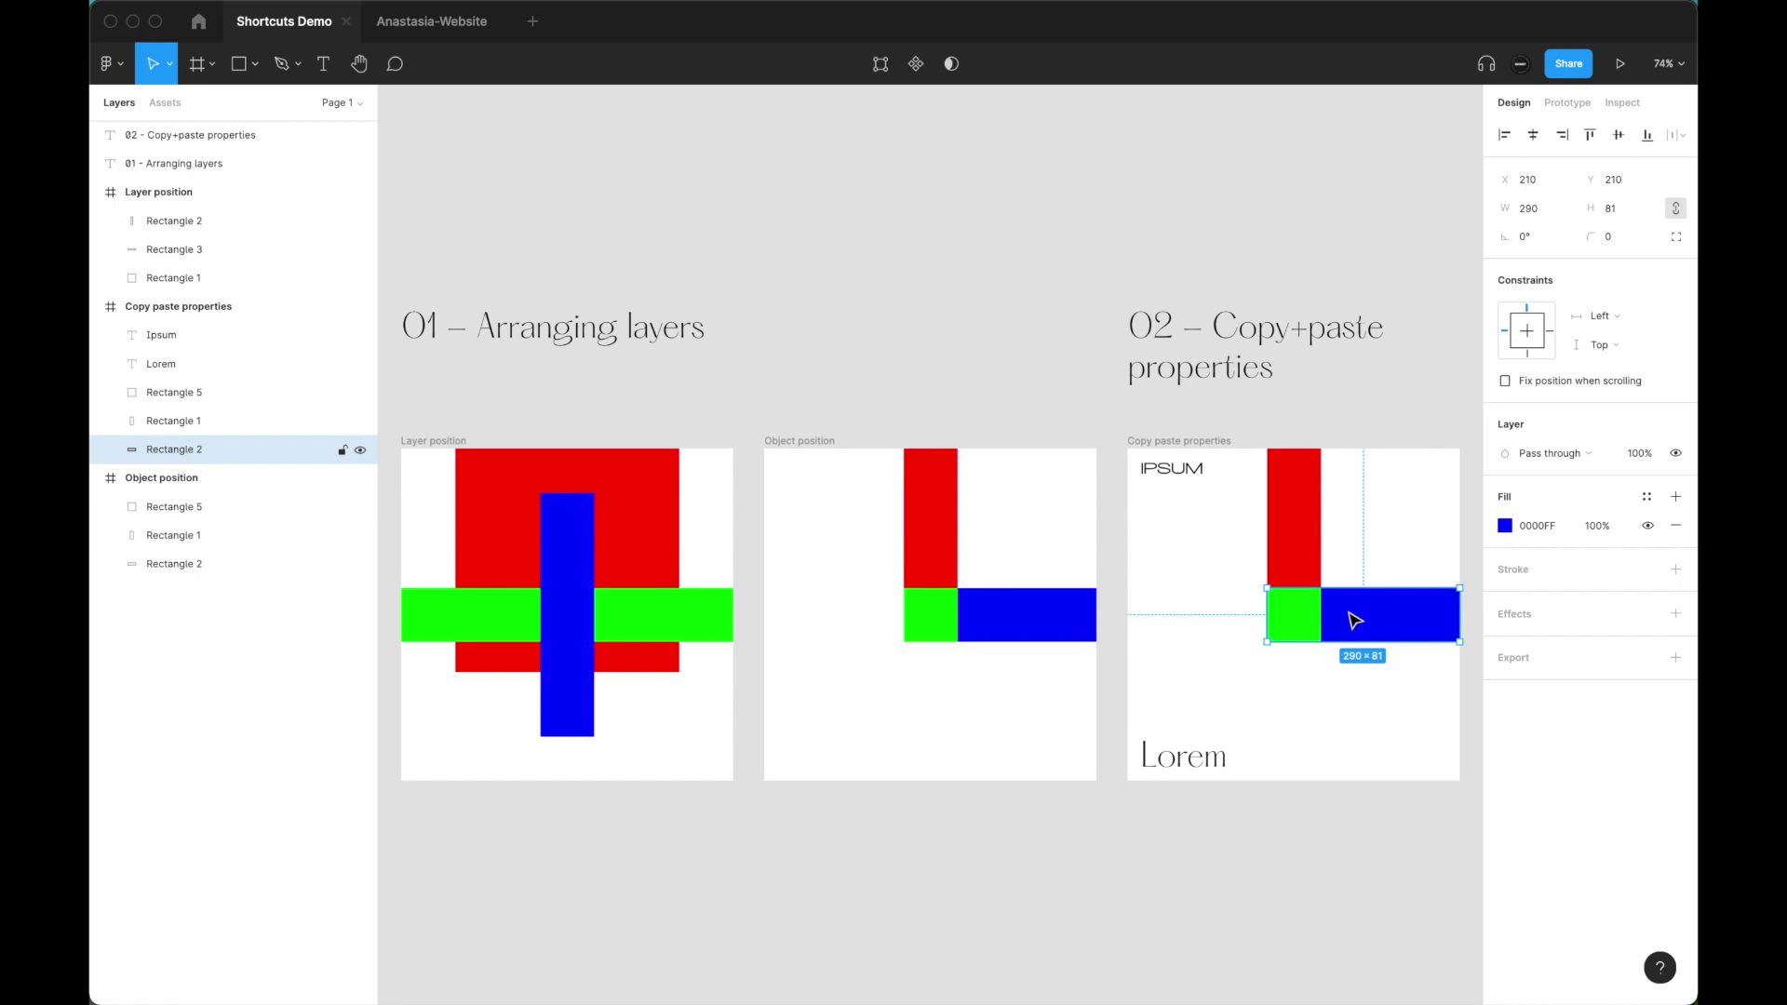
- Paste the blue bar's properties onto the red vertical bar in the Copy paste properties frame, and undo the change
click(1294, 507)
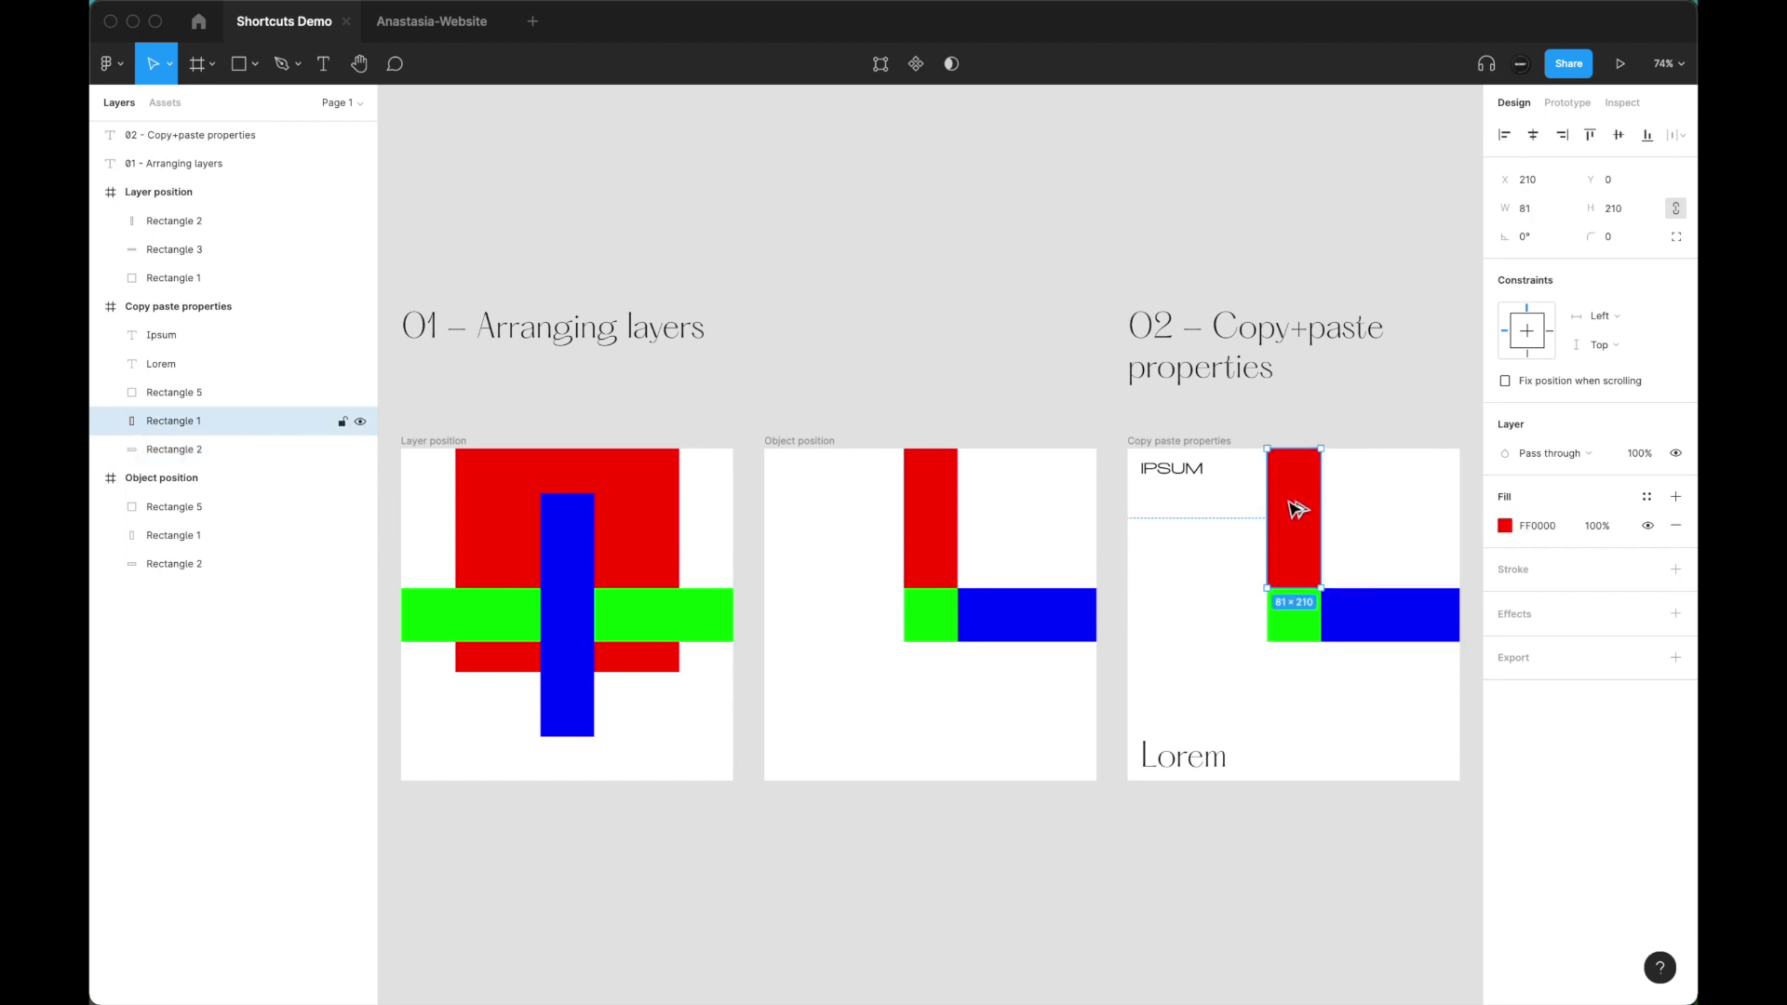
key(super+alt+v)
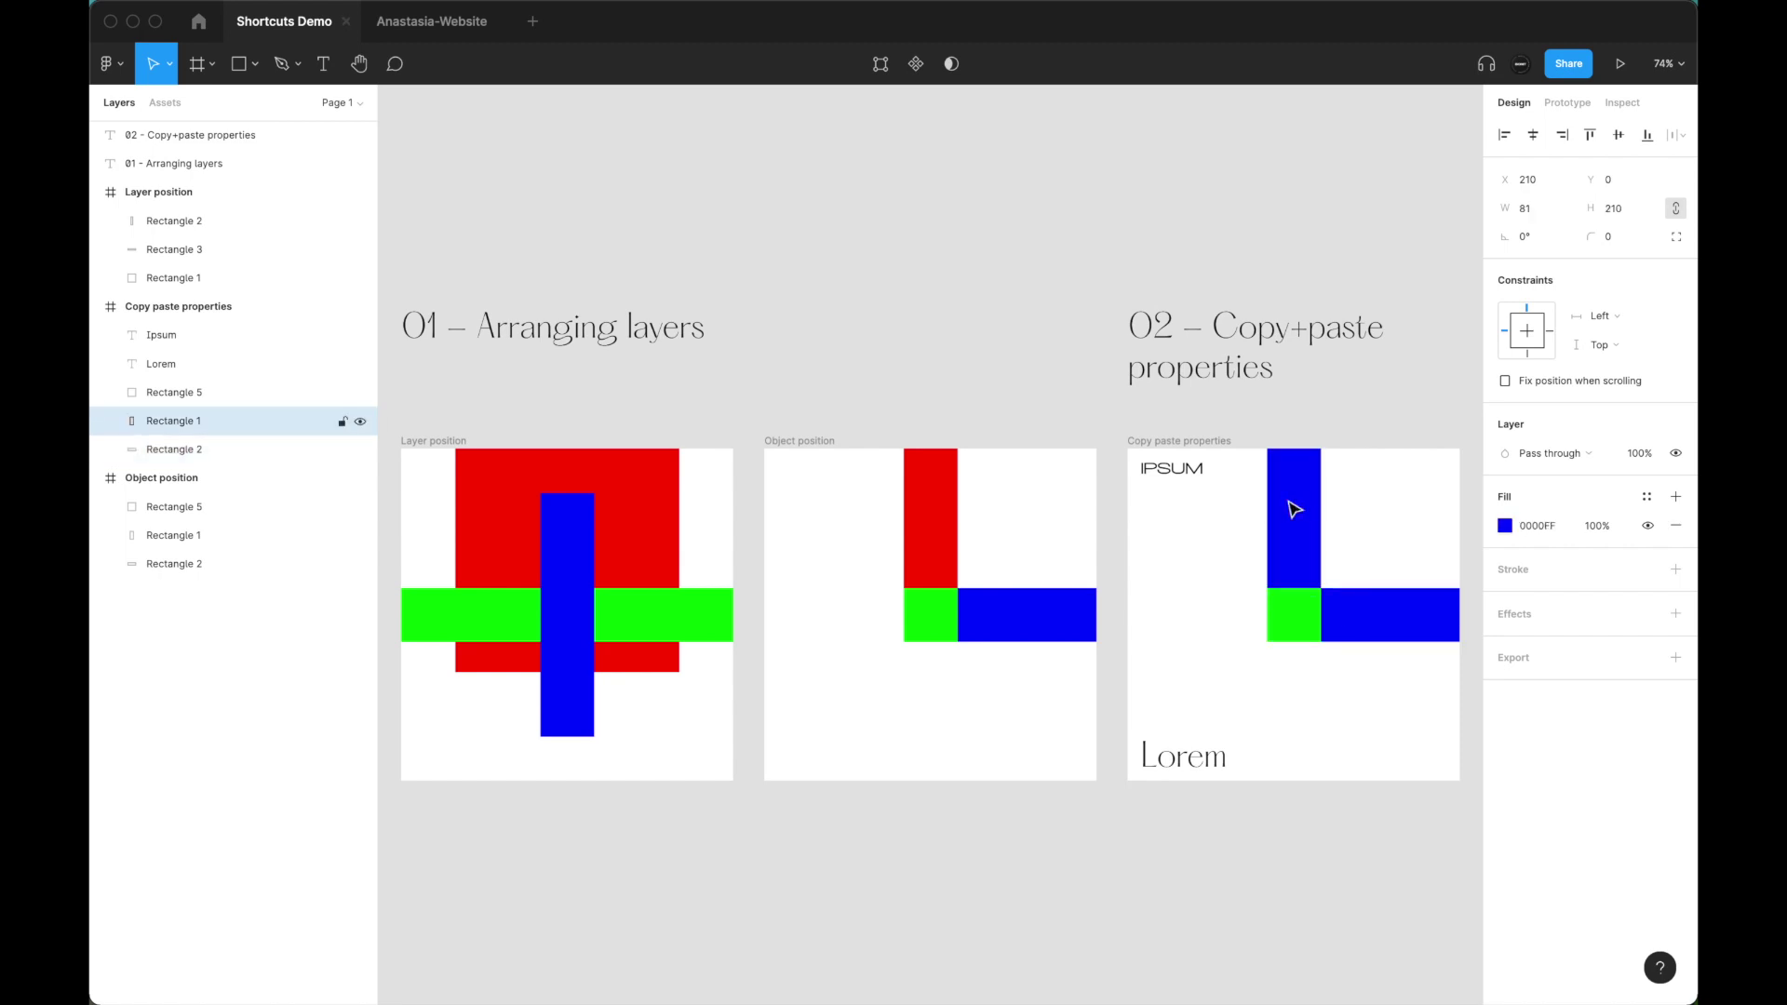
key(super+z)
key(super+z)
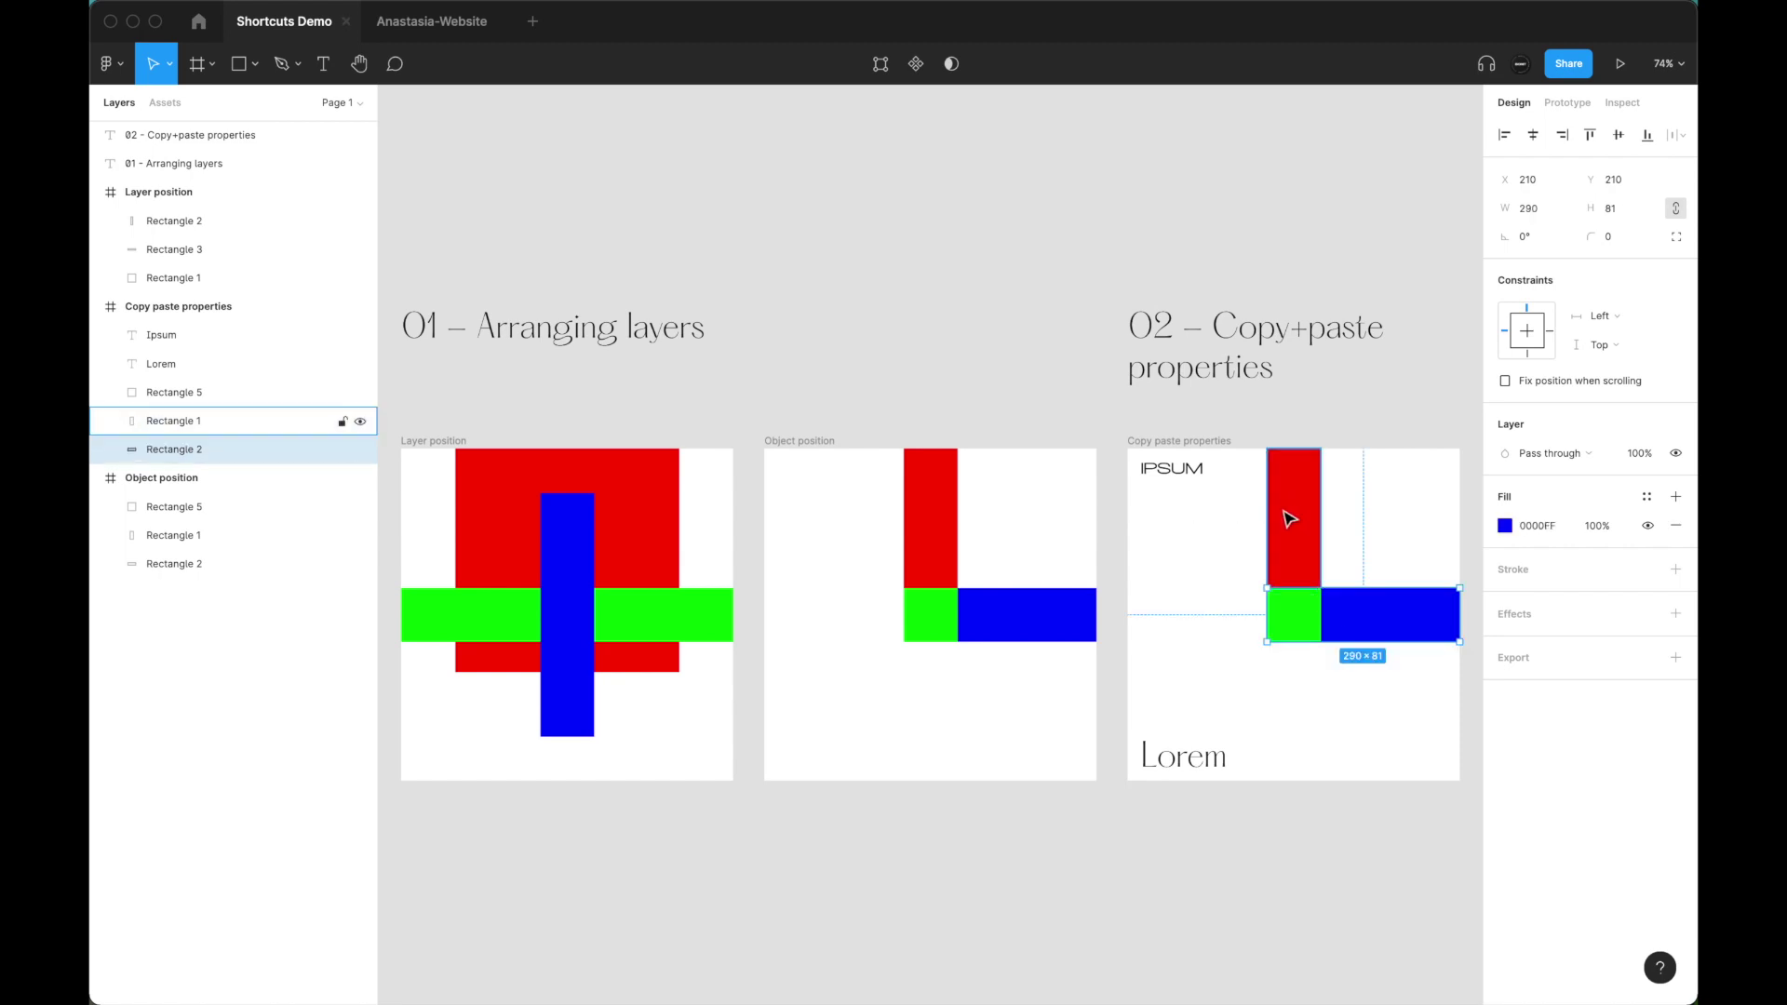
- Try to paste the Lorem text's properties onto the IPSUM text in the Copy paste properties frame, and clear the selection
click(1205, 767)
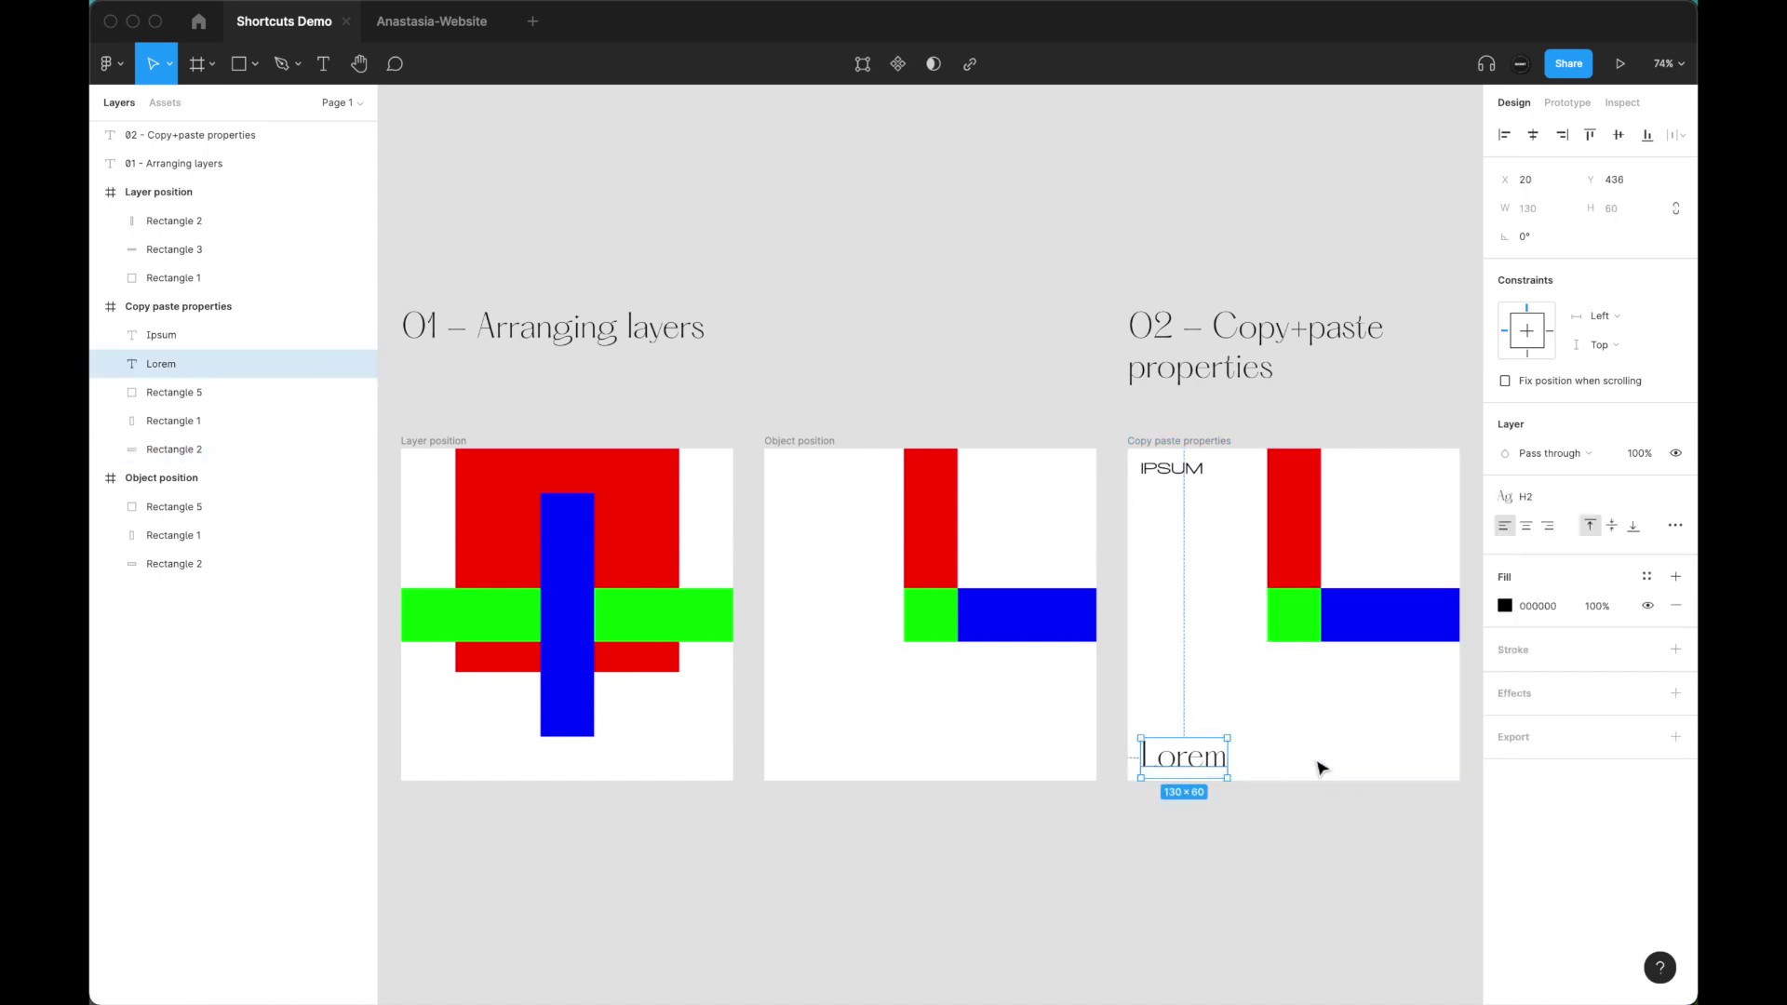
click(1196, 473)
key(super+alt+v)
click(1206, 619)
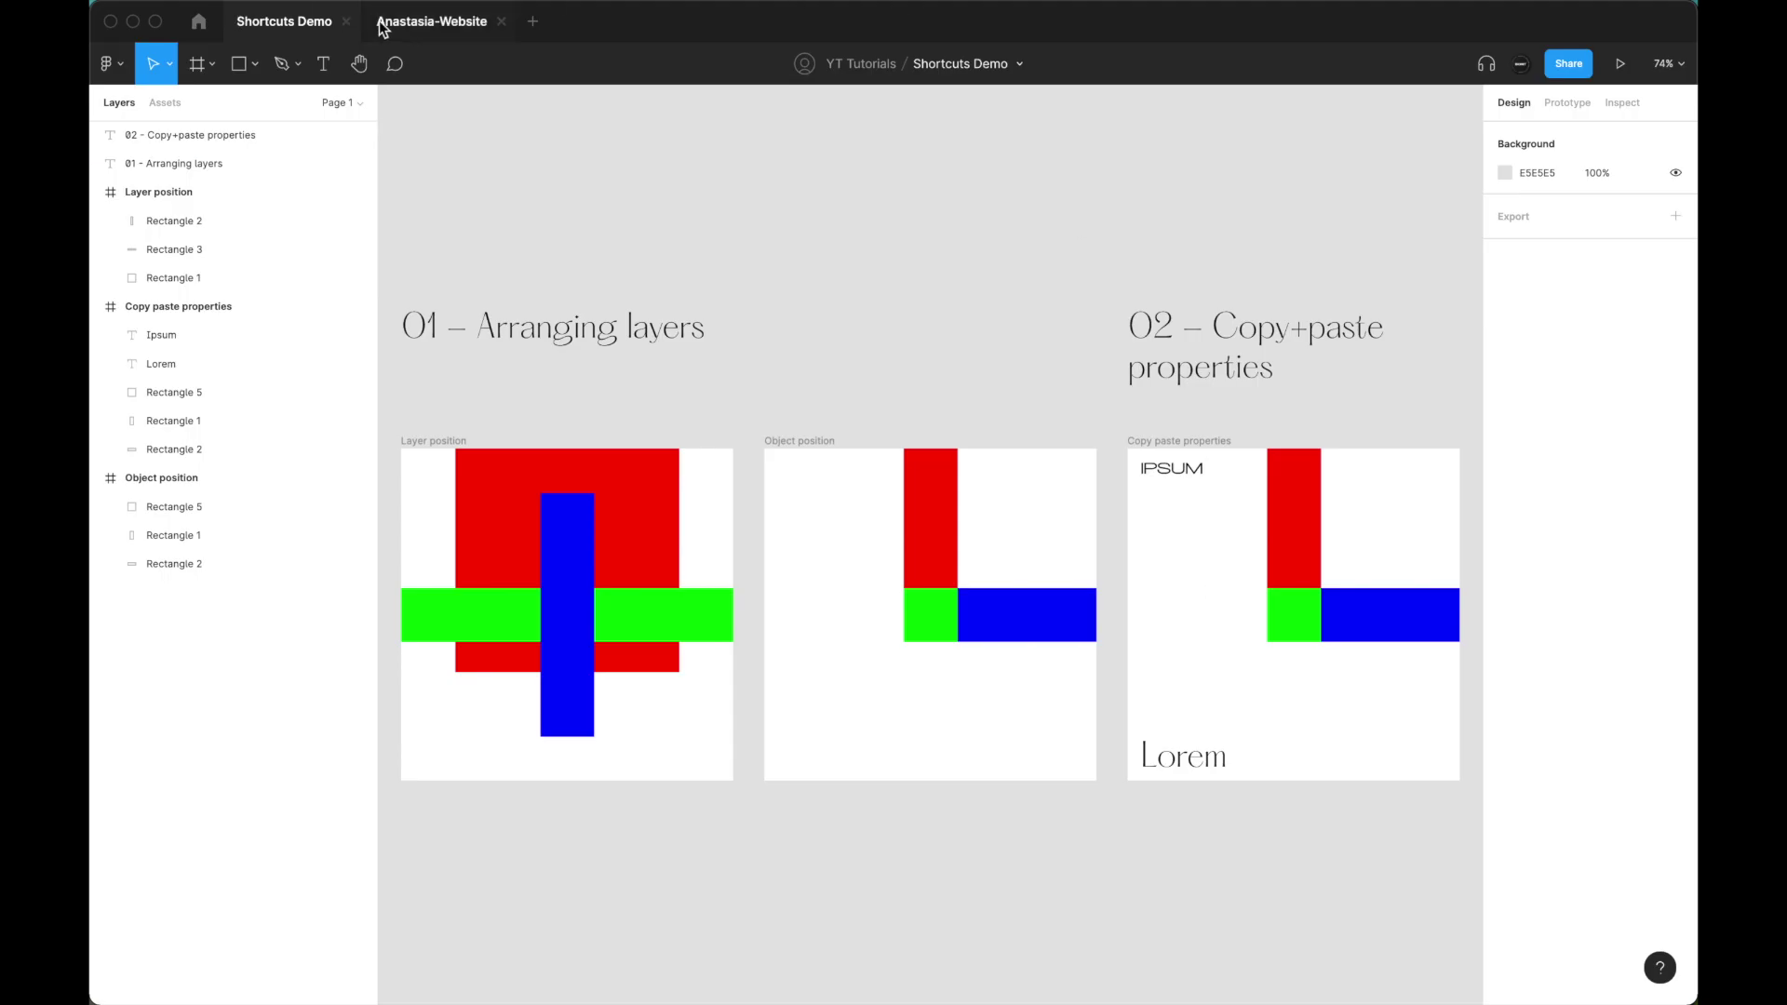
- Switch to the open Anastasia-Website design file
click(384, 28)
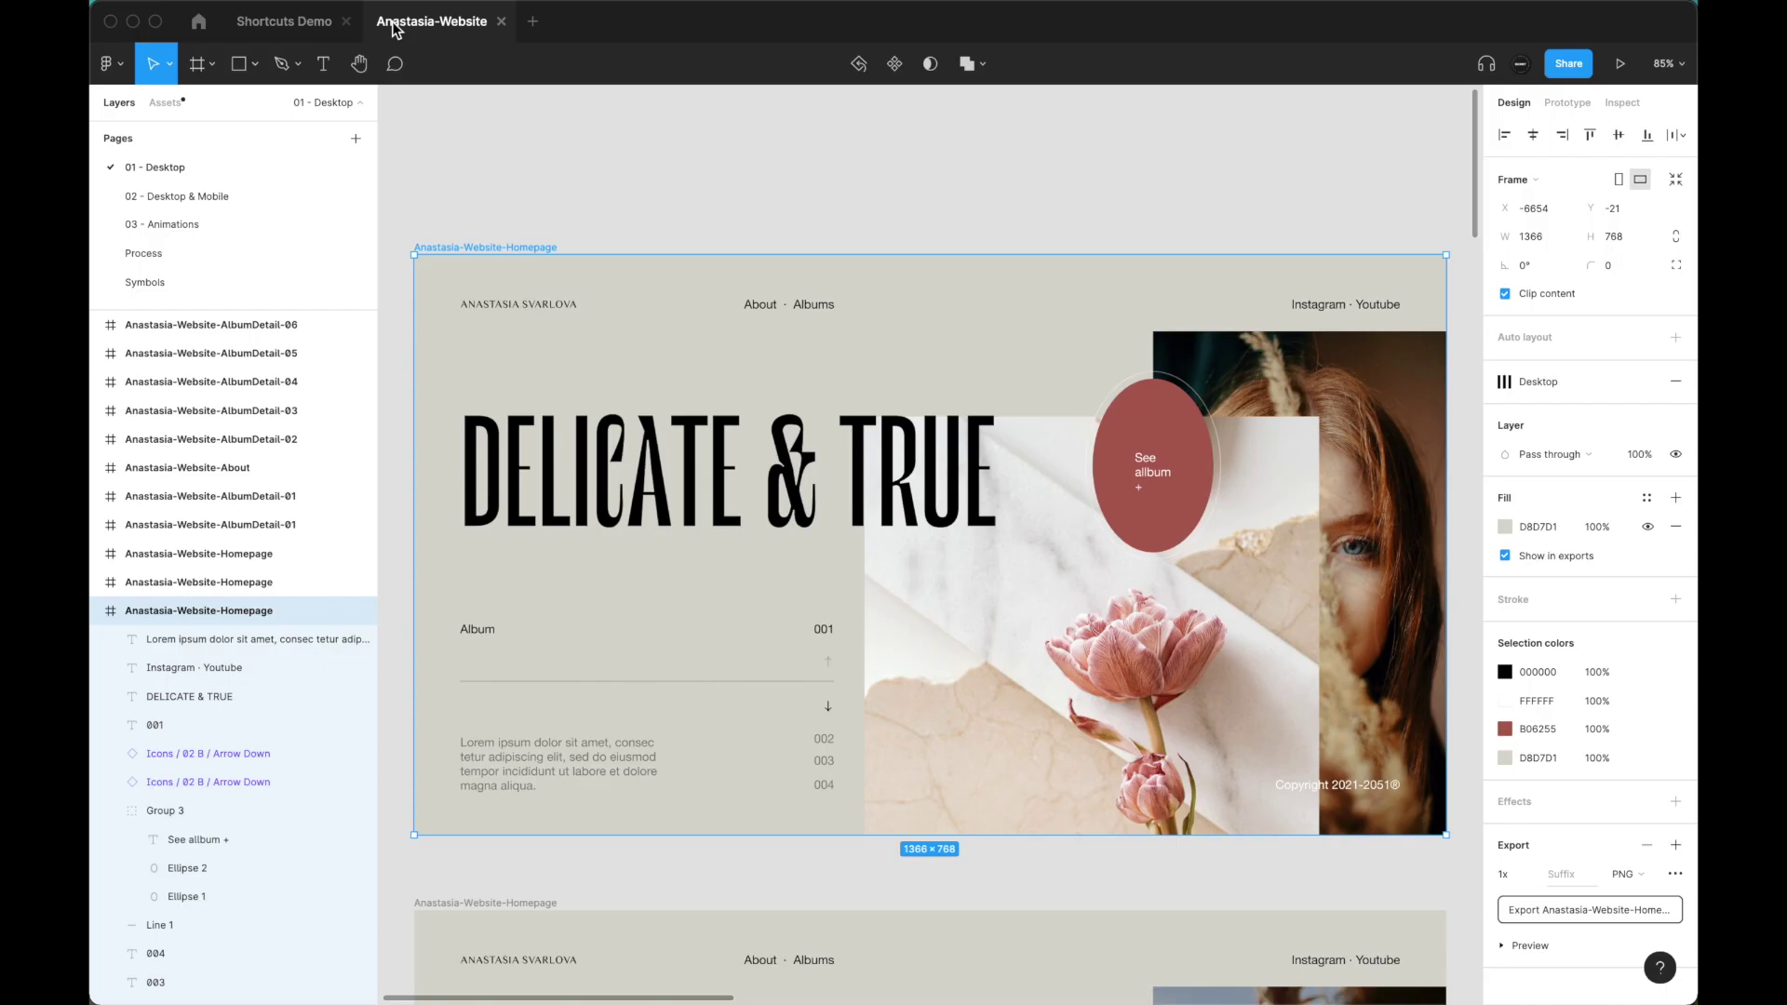
- Go from an overview of all frames to the Anastasia-Website-AlbumDetail-03 frame at 100% zoom, and toggle the interface's visibility
key(shift+1)
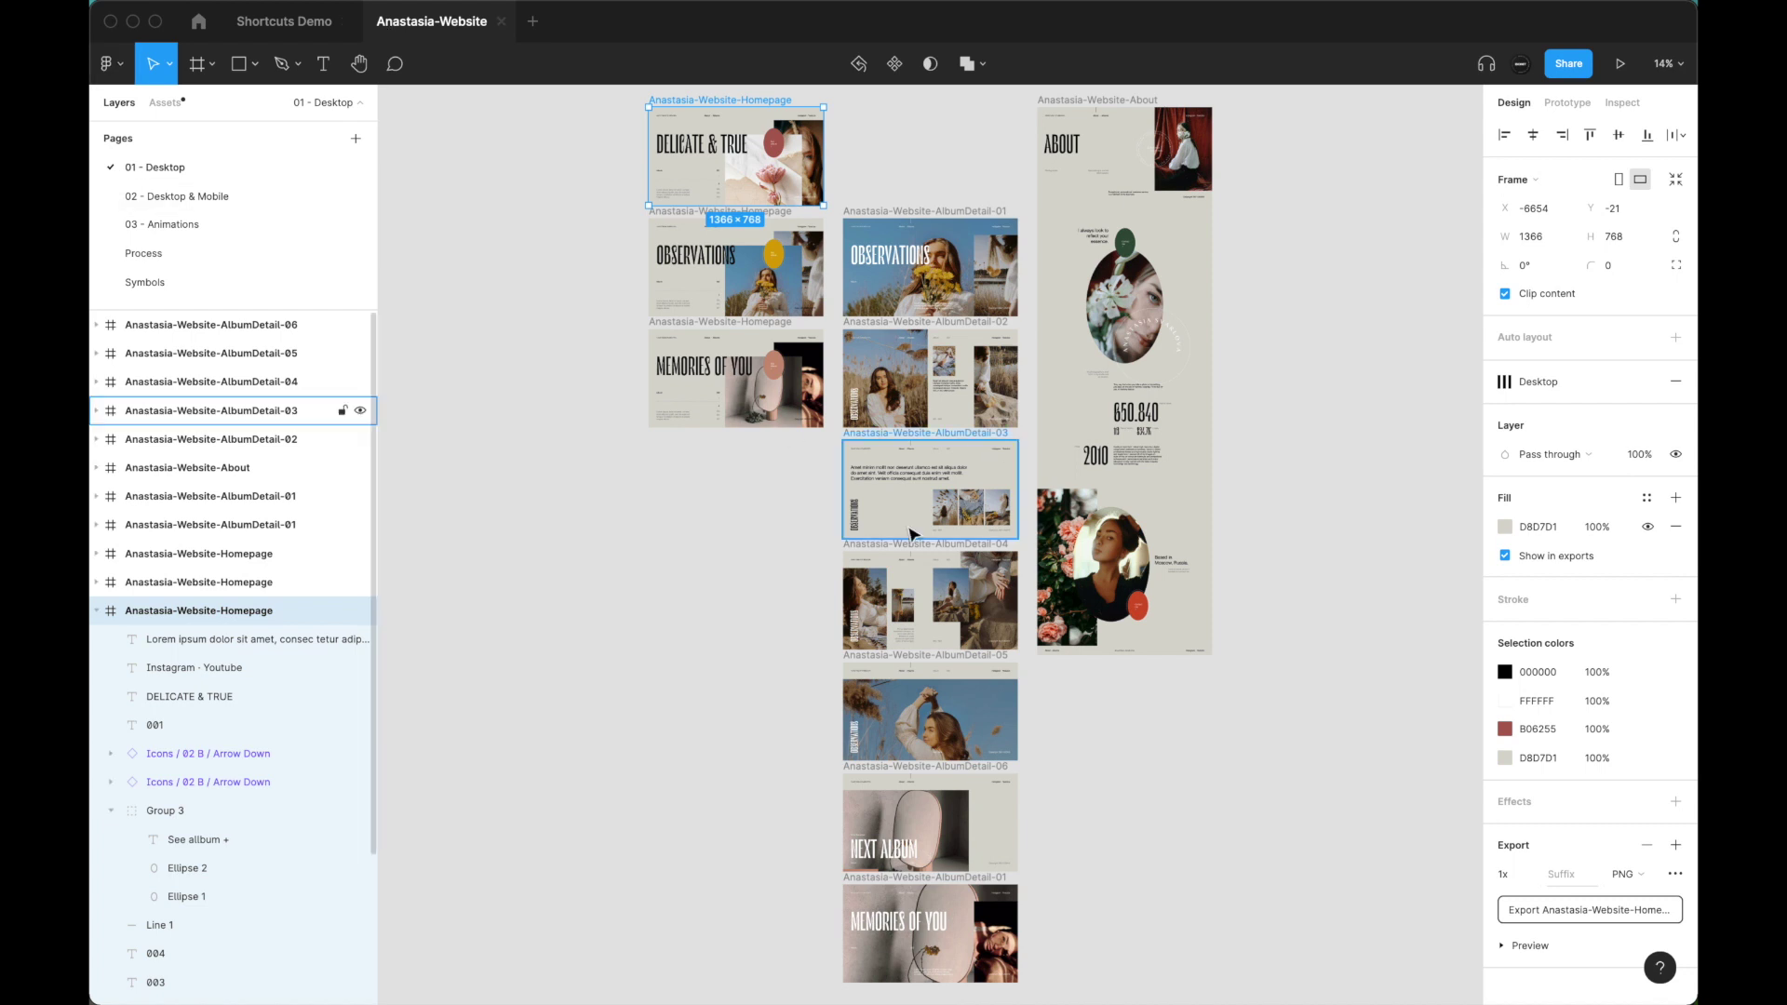
click(619, 593)
click(861, 434)
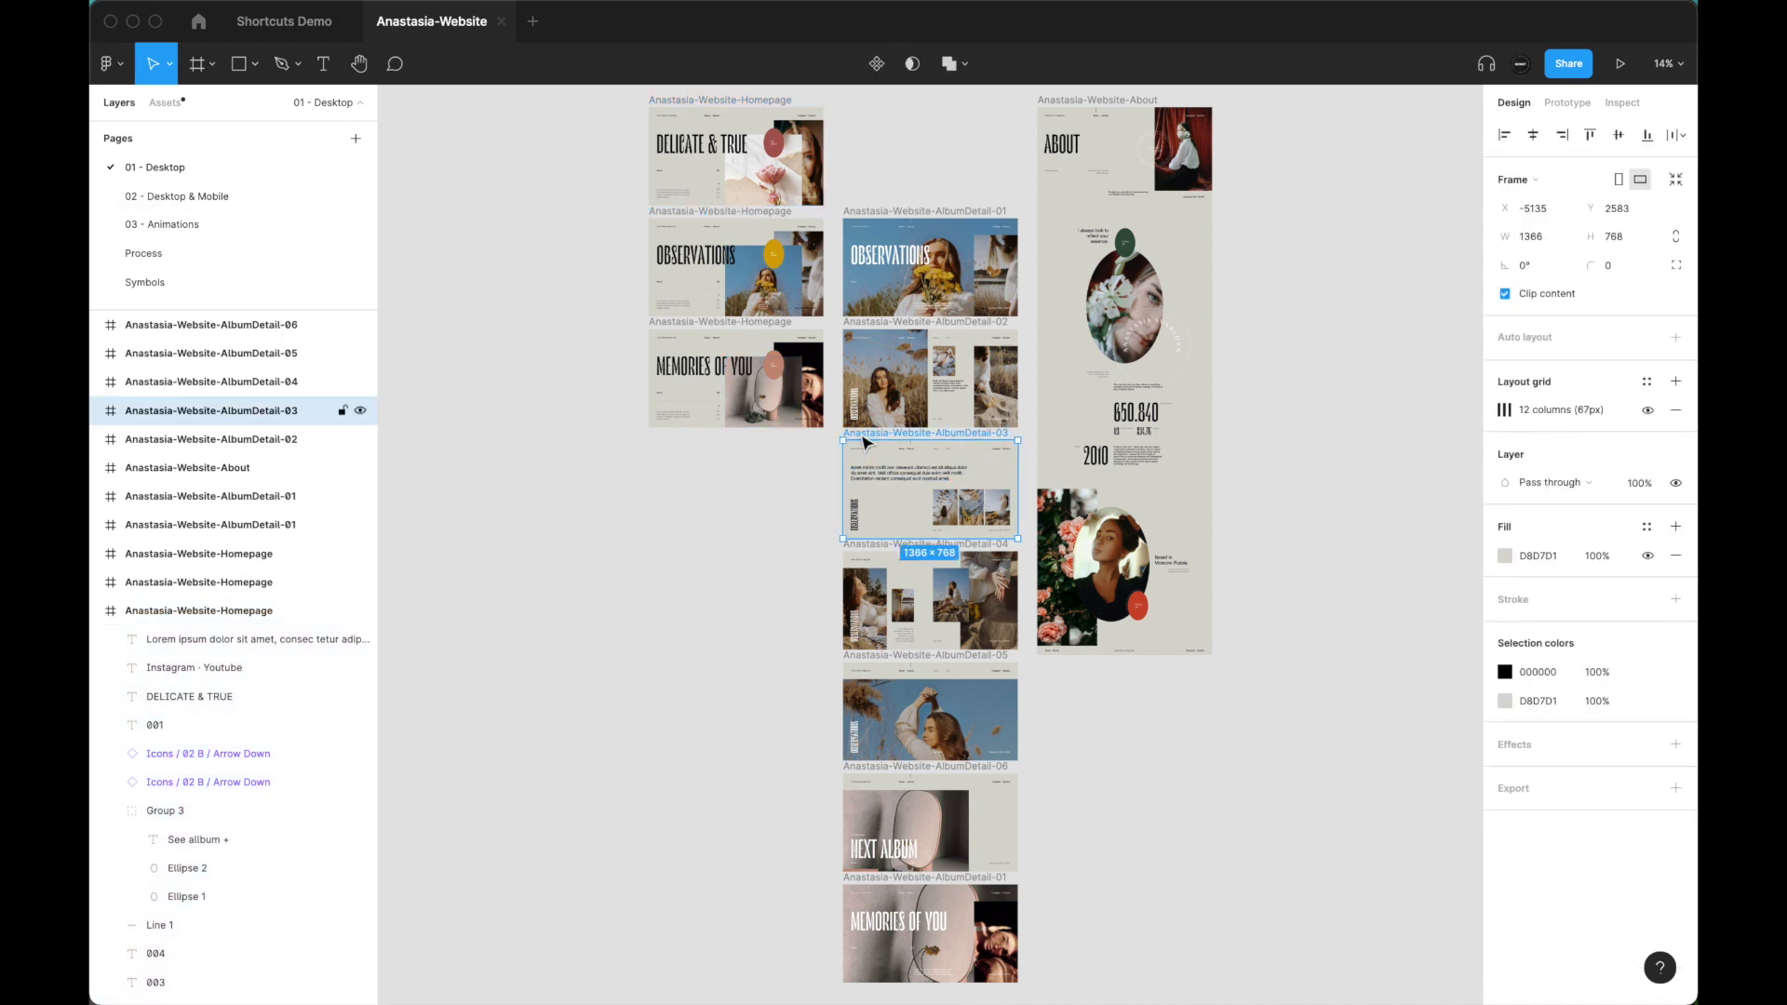
key(shift+2)
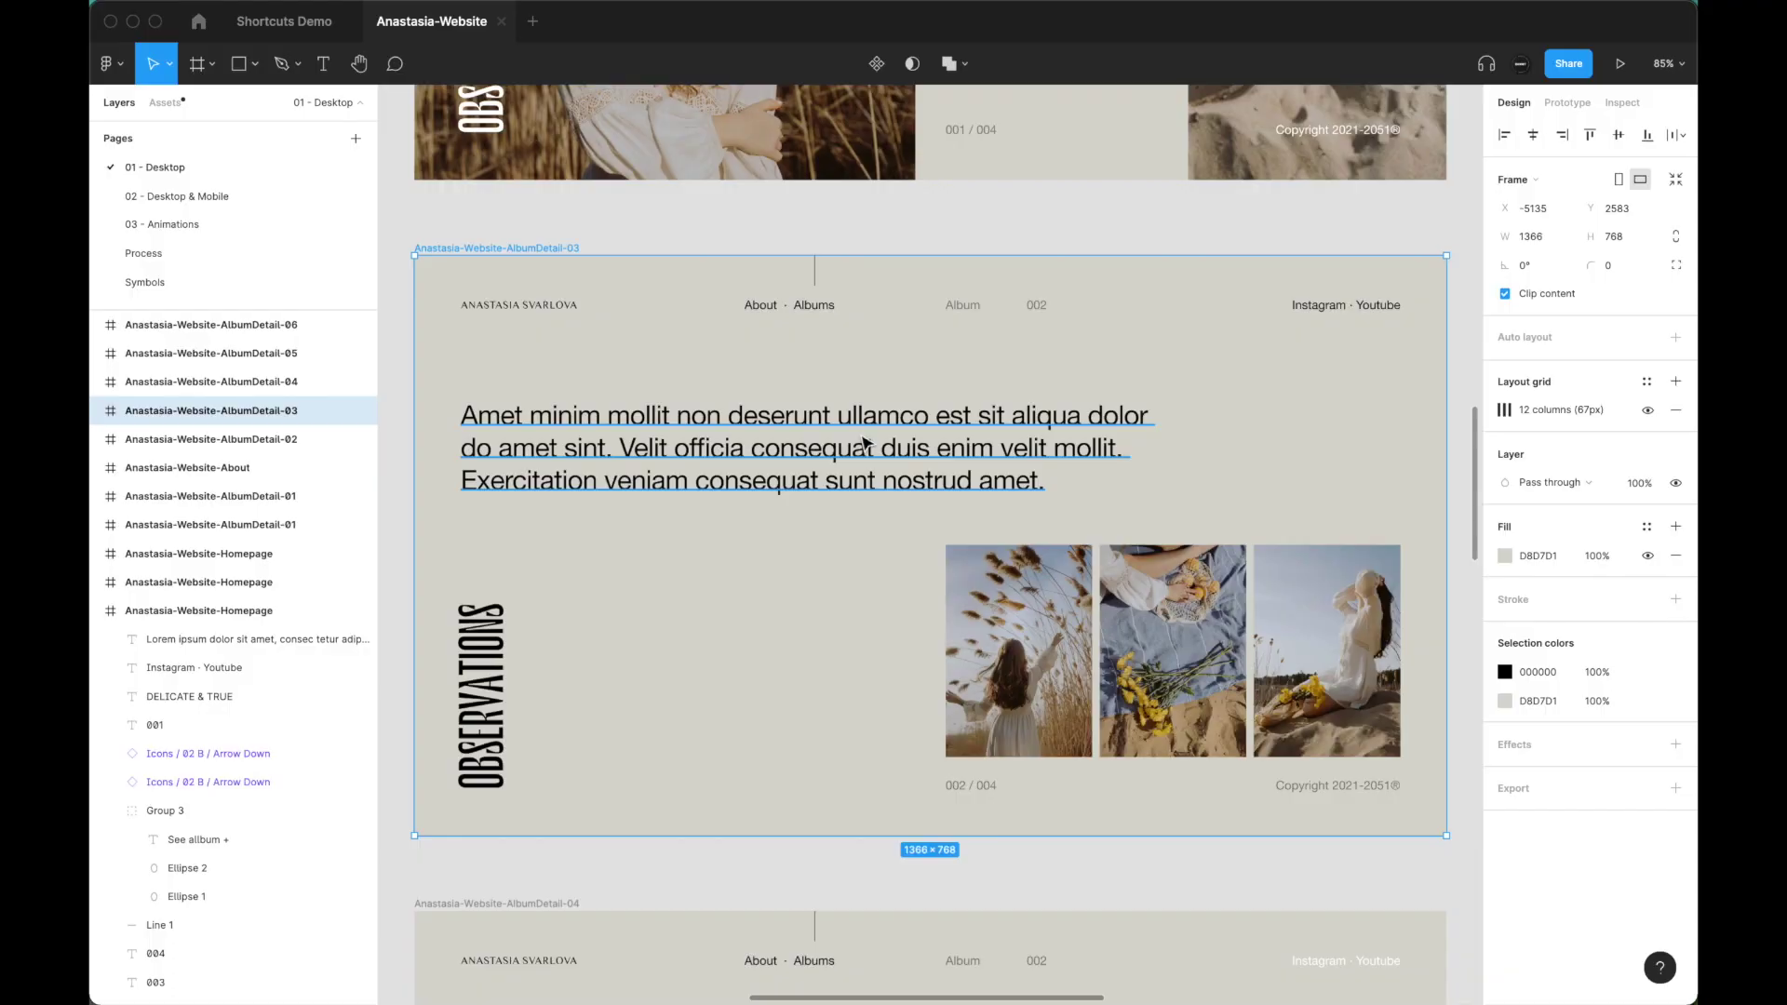
key(shift+0)
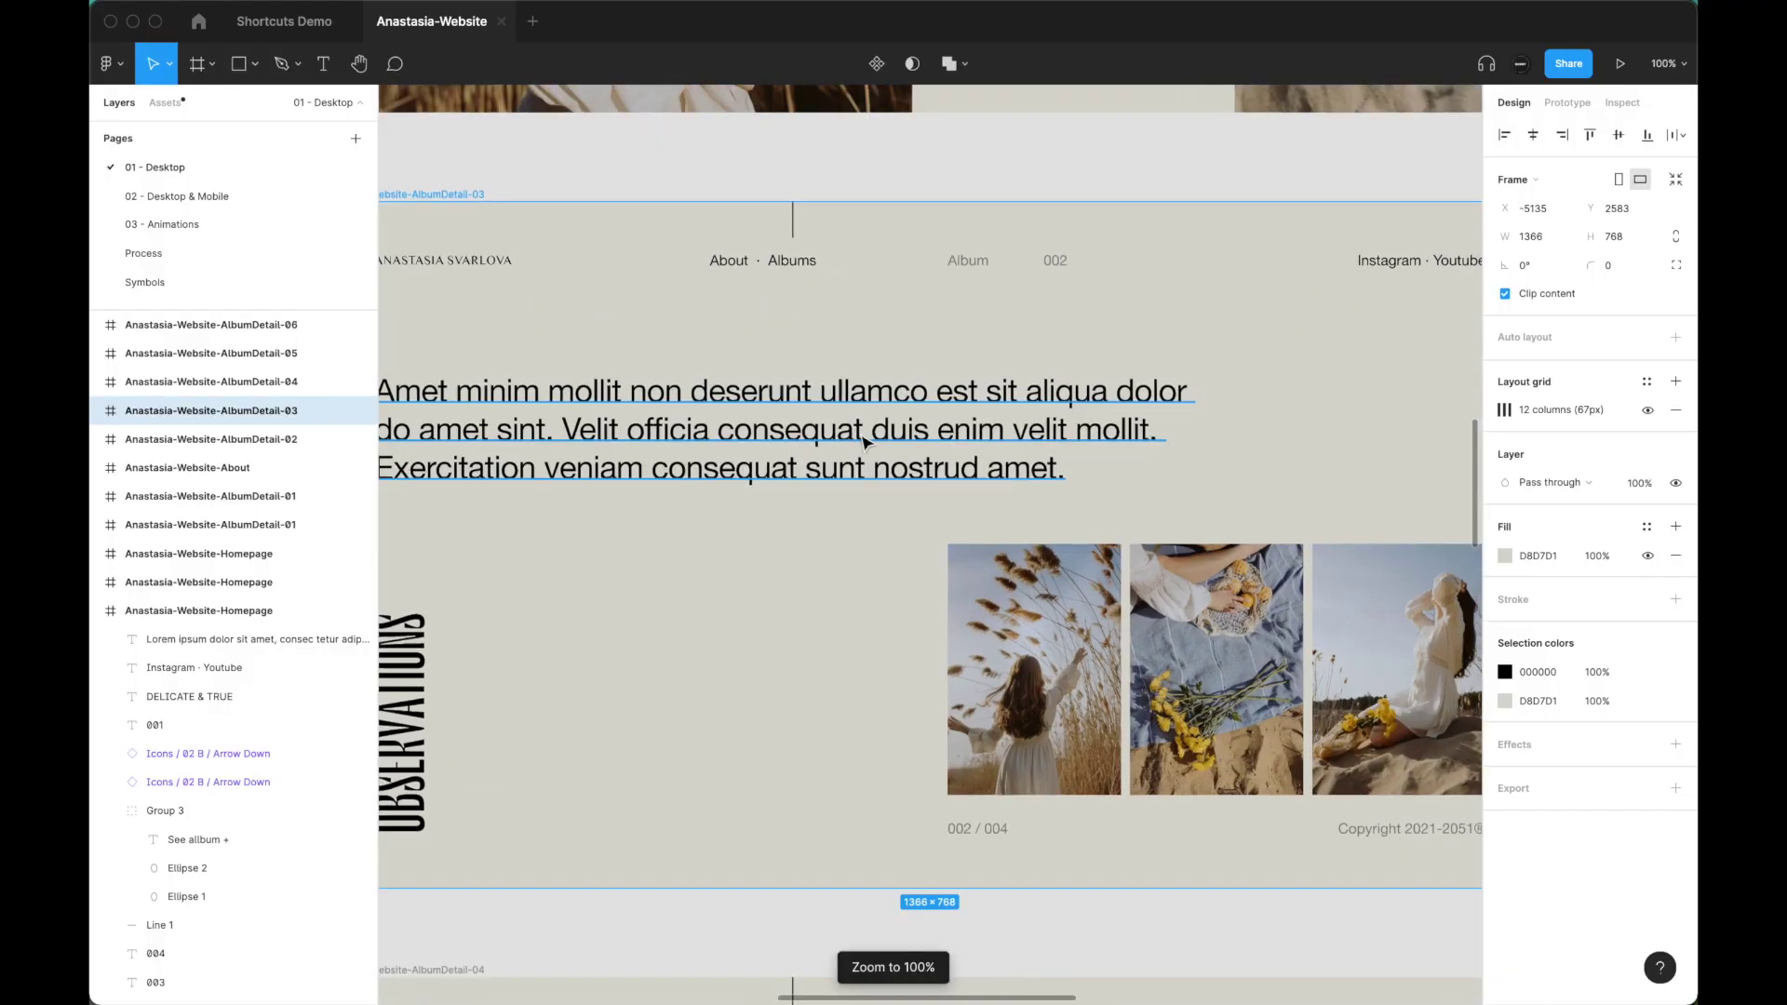
key(super+backslash)
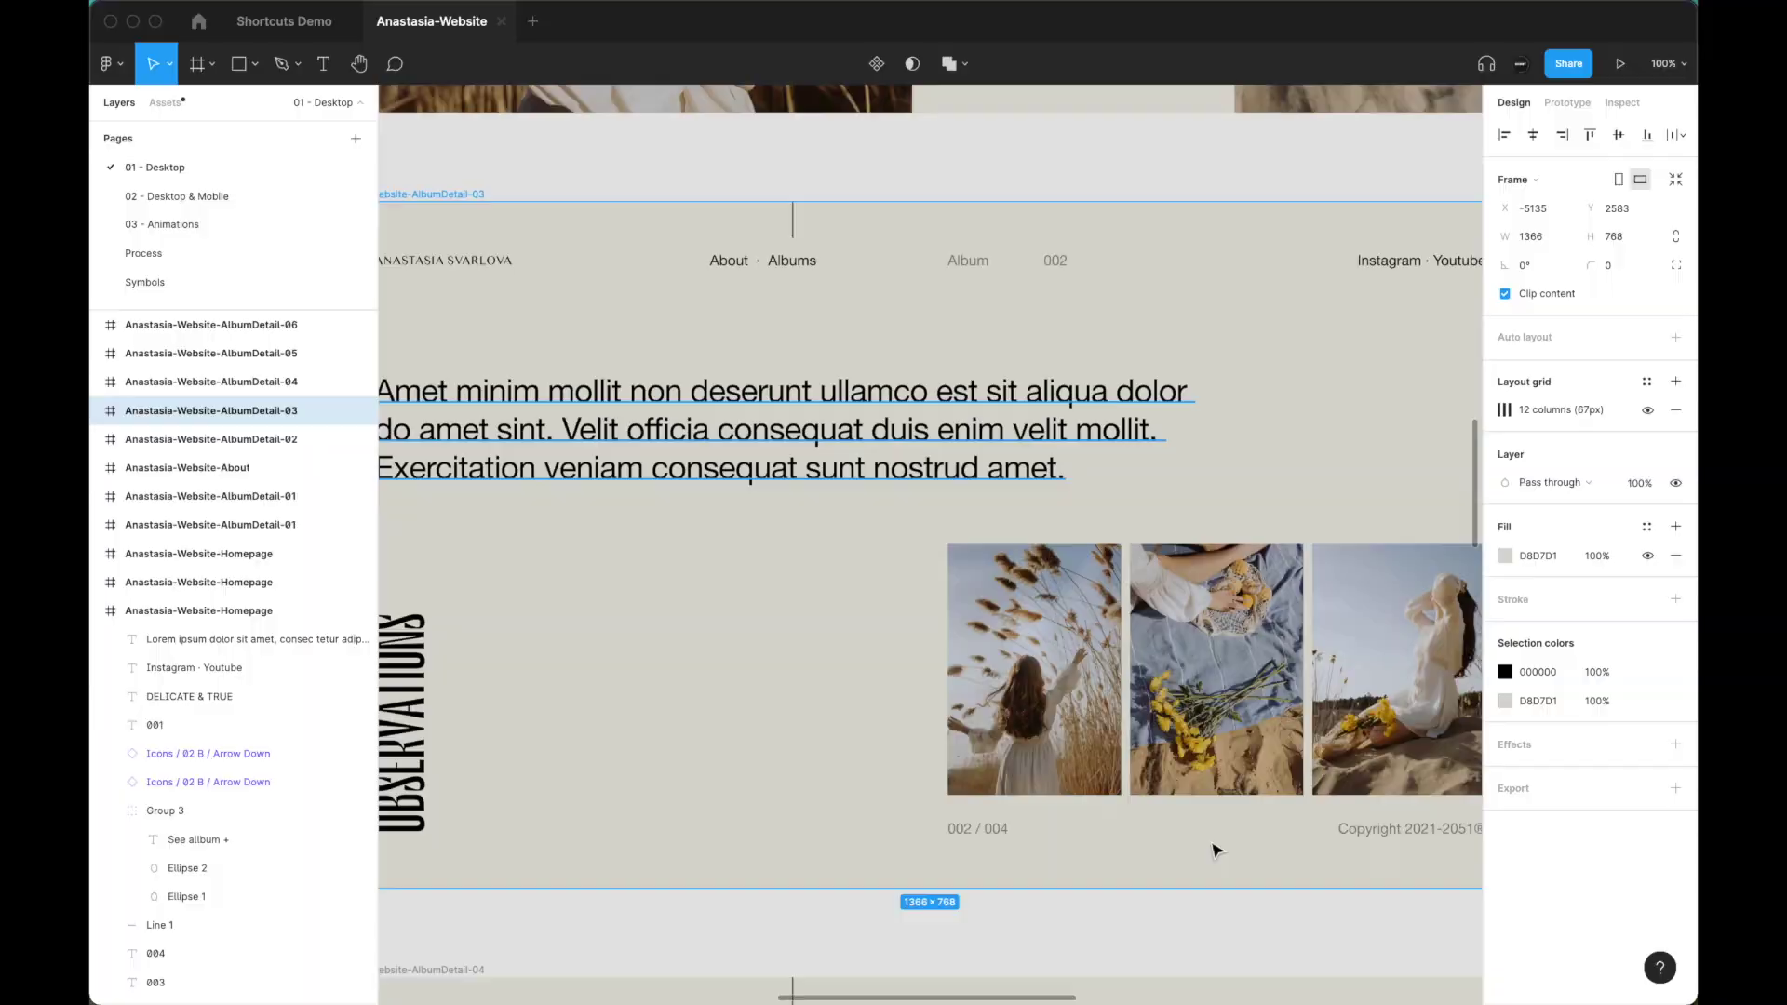
- Open the keyboard shortcuts reference and show its Text section
click(1662, 971)
click(1579, 818)
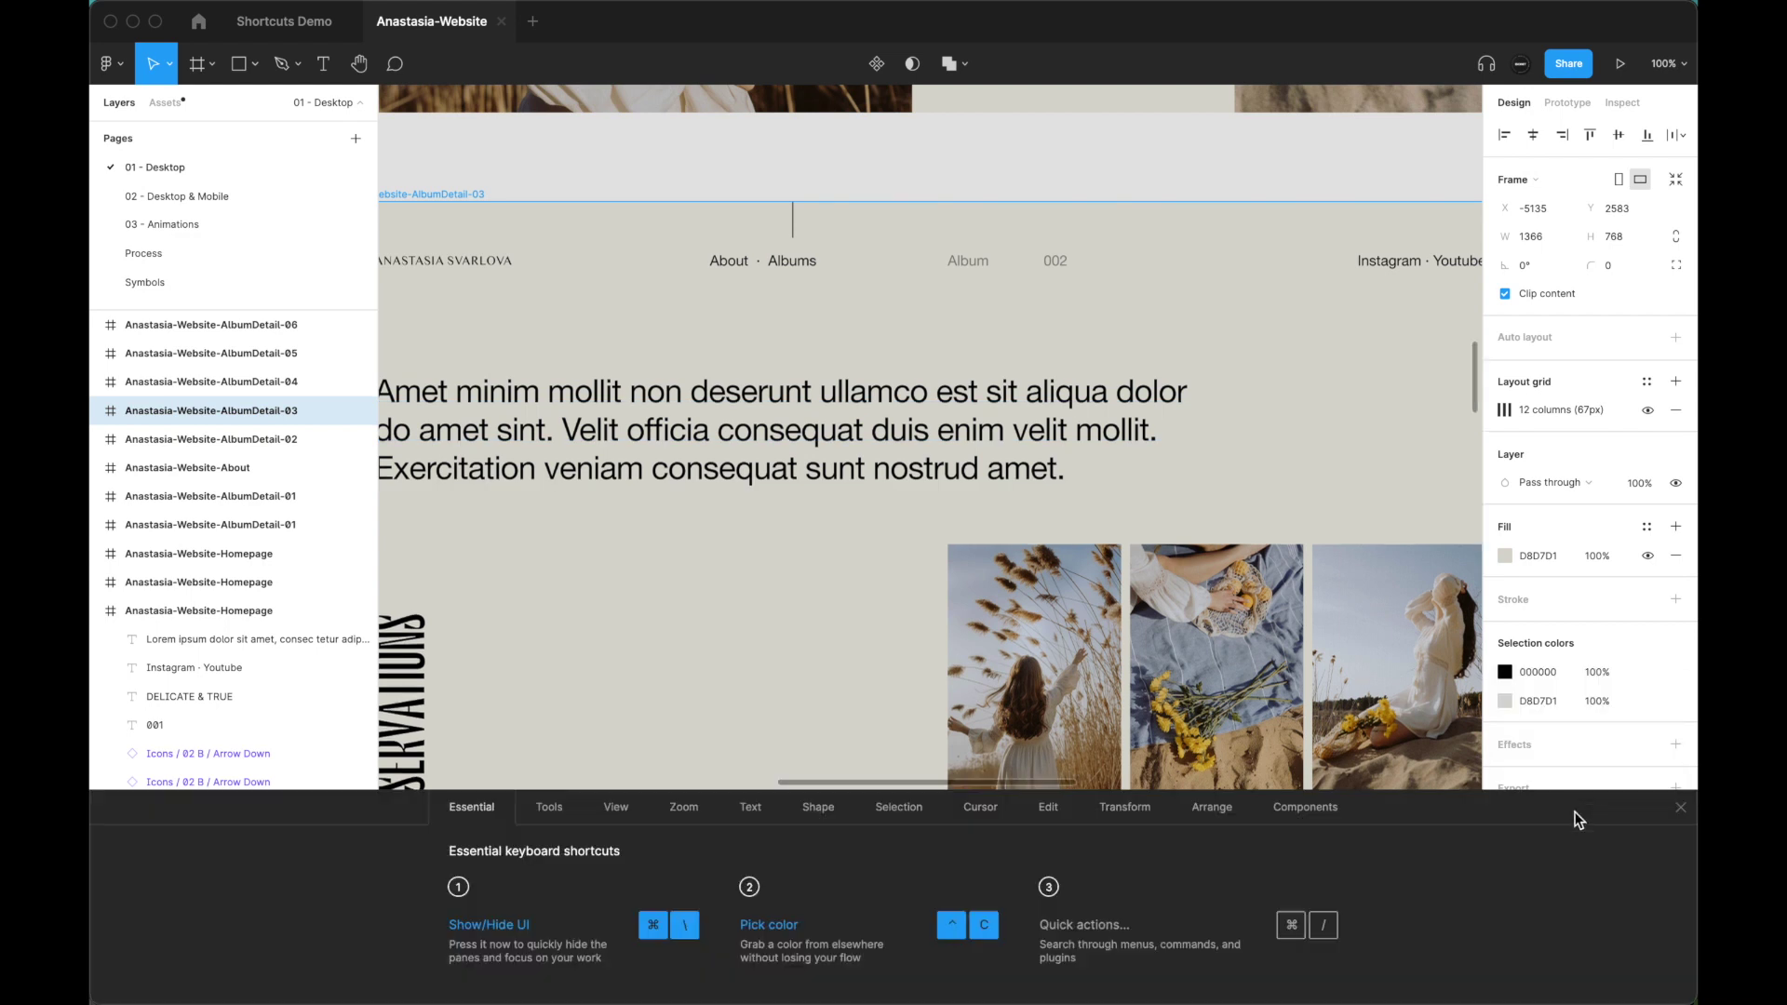
click(749, 808)
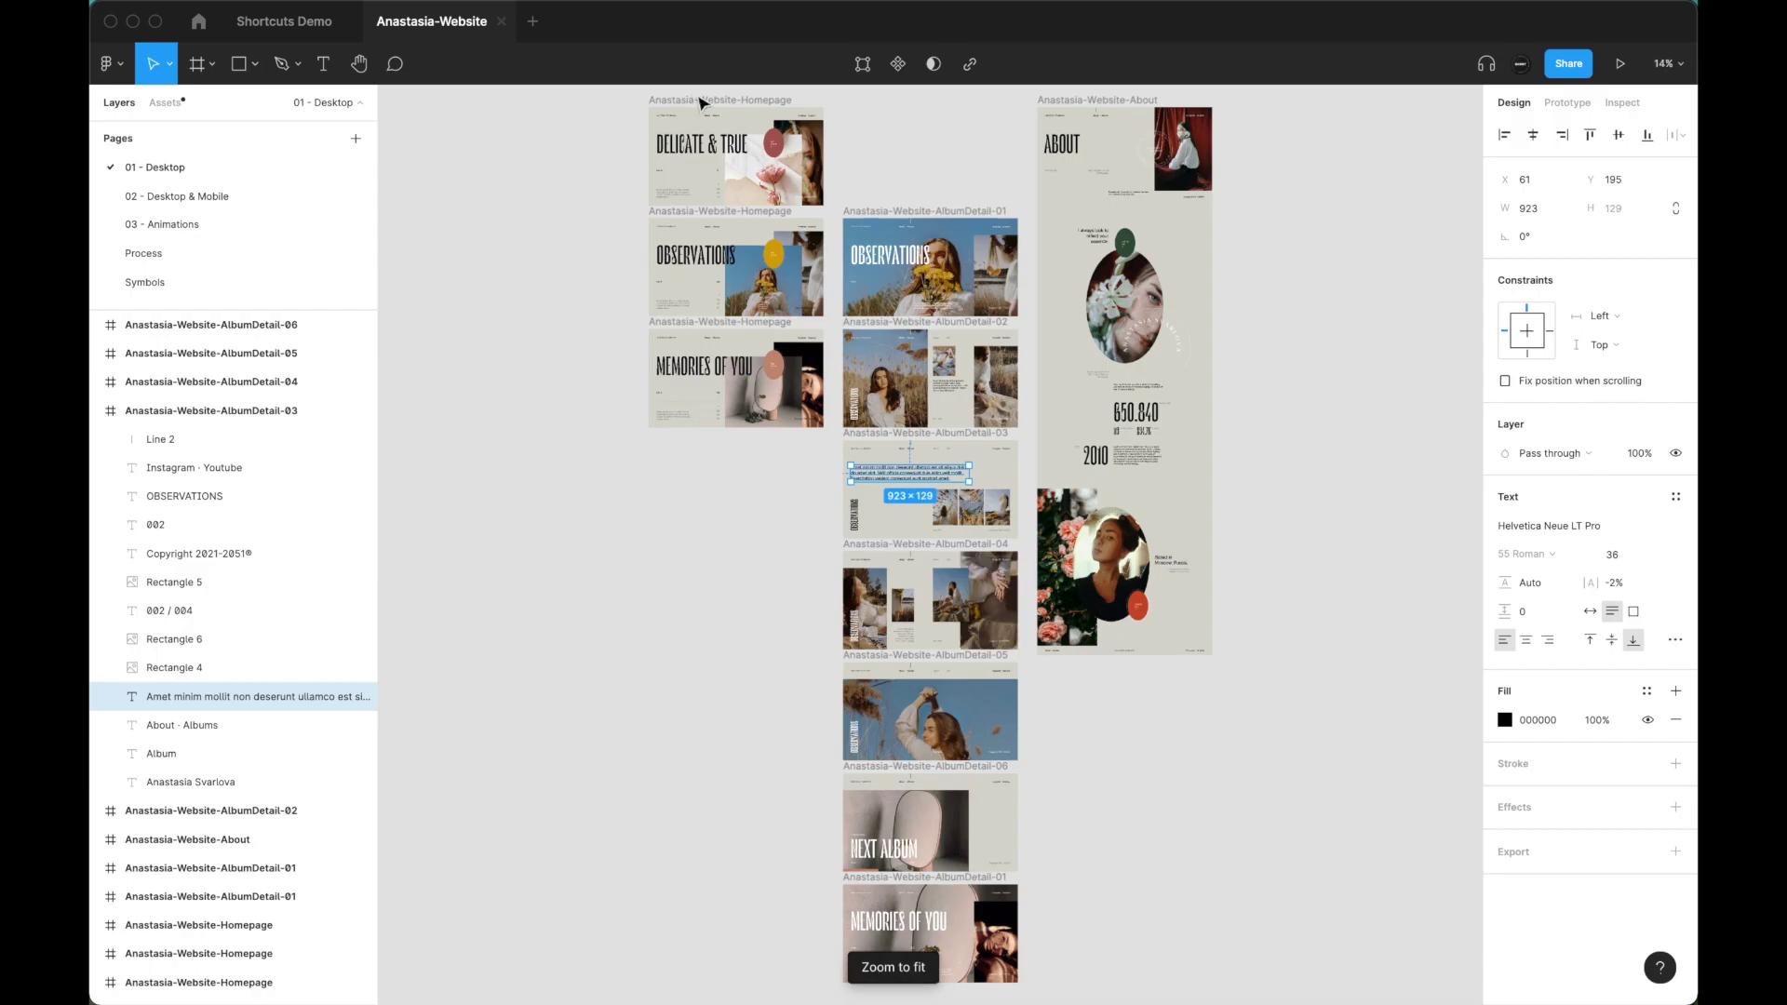
- Zoom to the DELICATE & TRUE homepage frame, view it at 100% and hide the interface
click(700, 100)
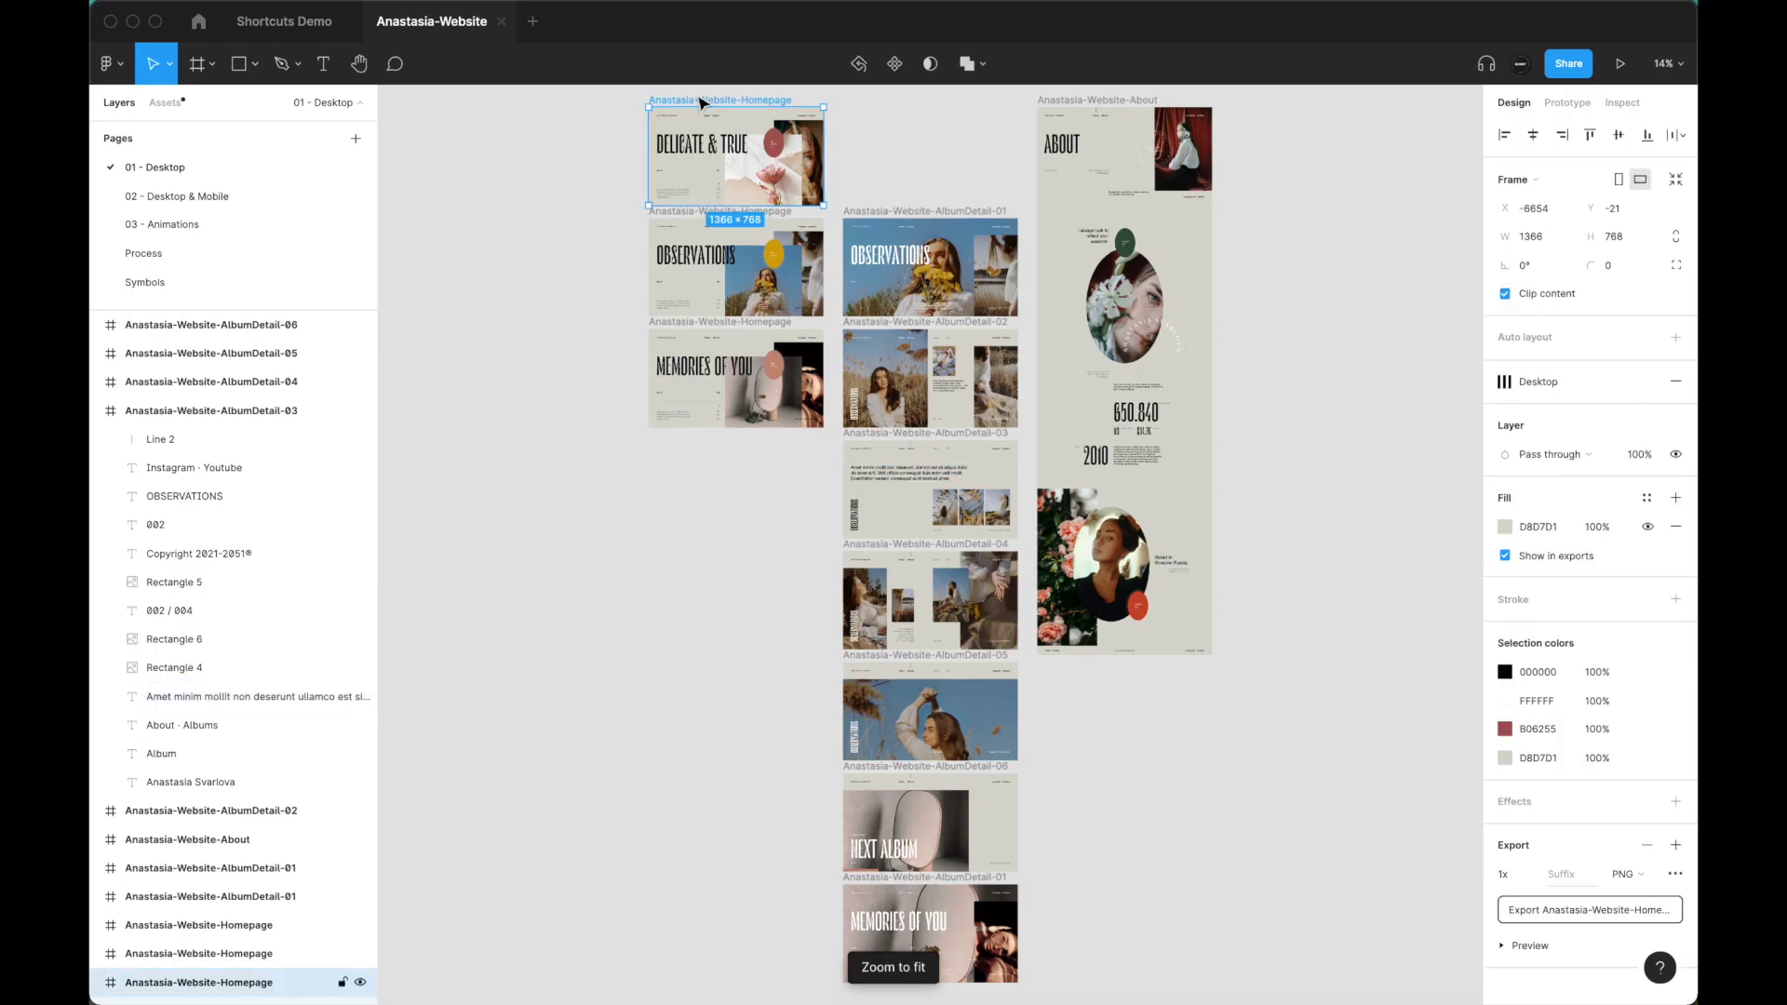
key(shift+2)
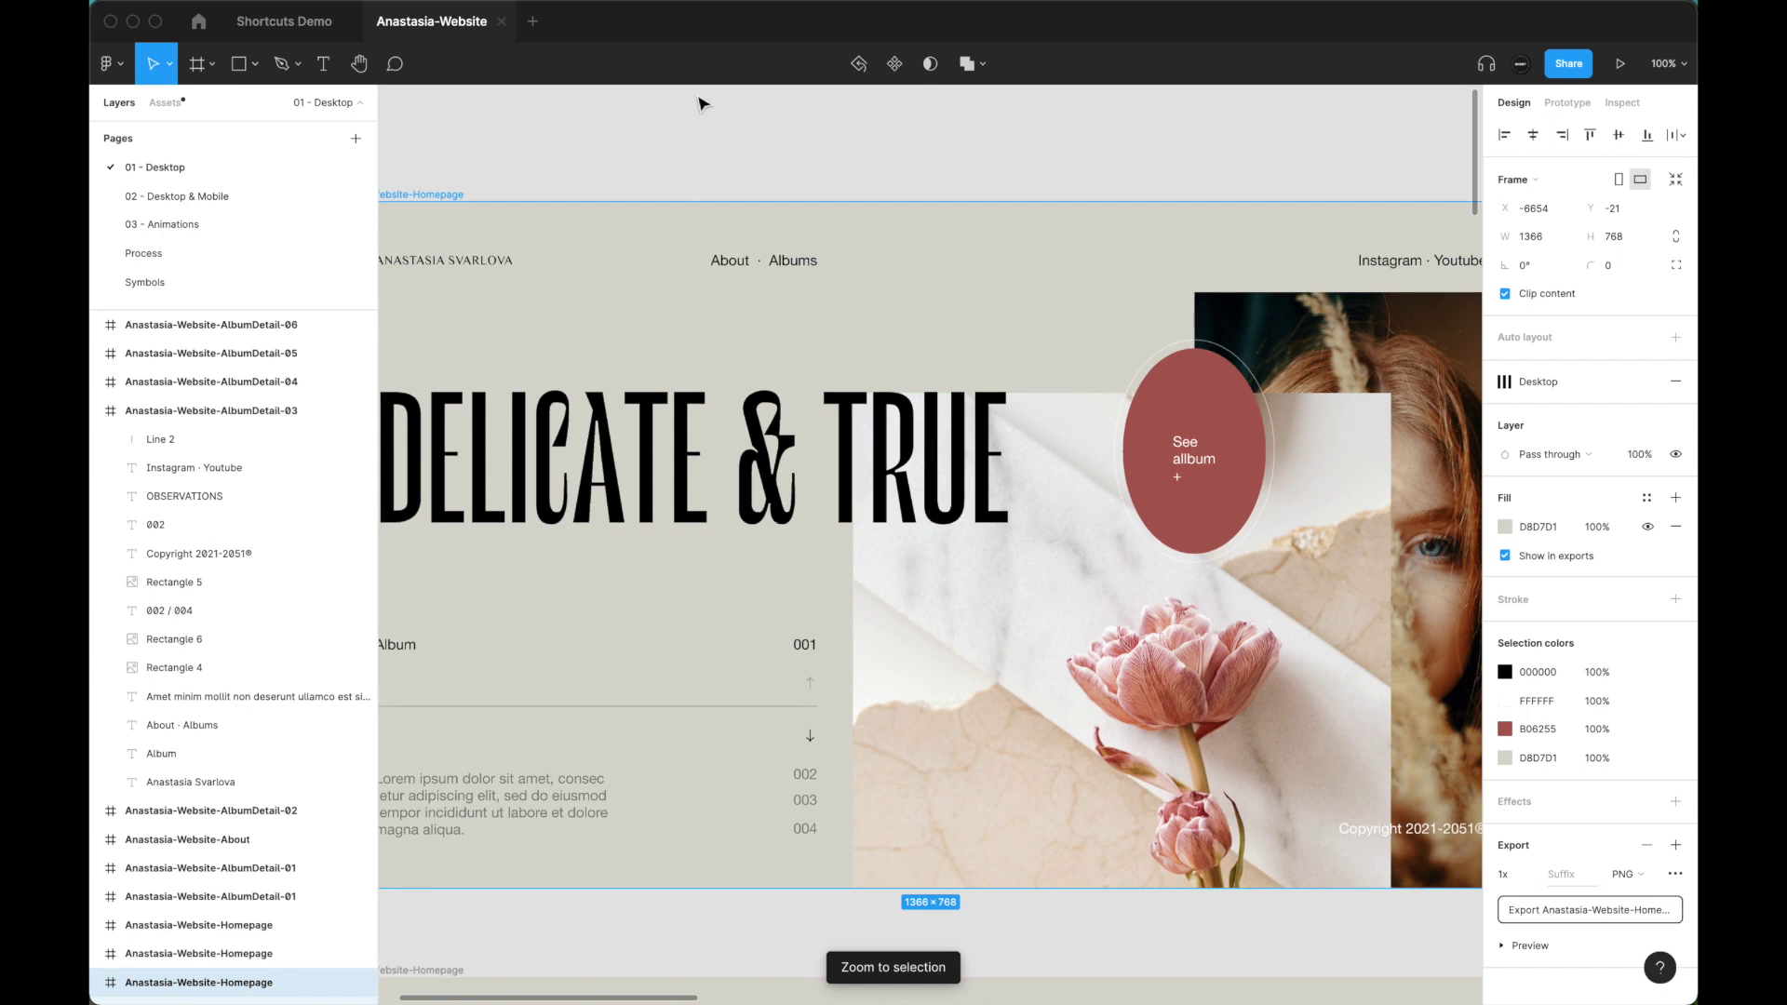
key(shift+0)
key(super+backslash)
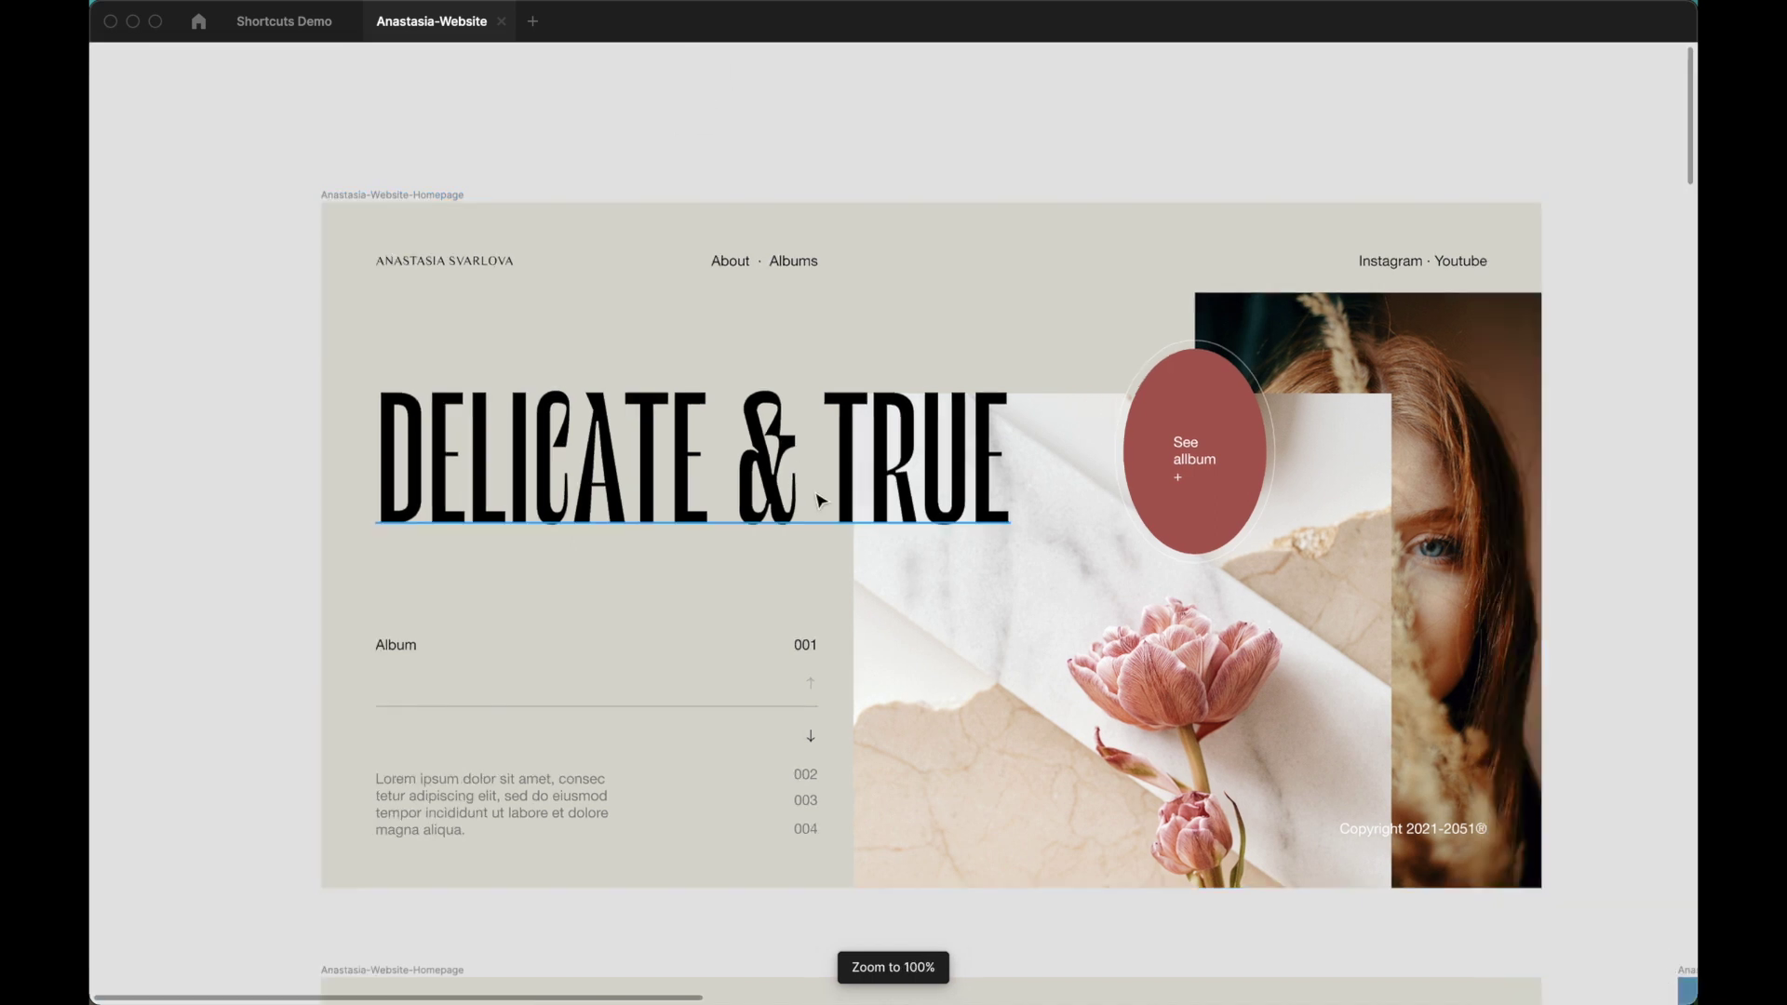
- Align the DELICATE & TRUE heading's text to the center, left and right in turn
click(819, 497)
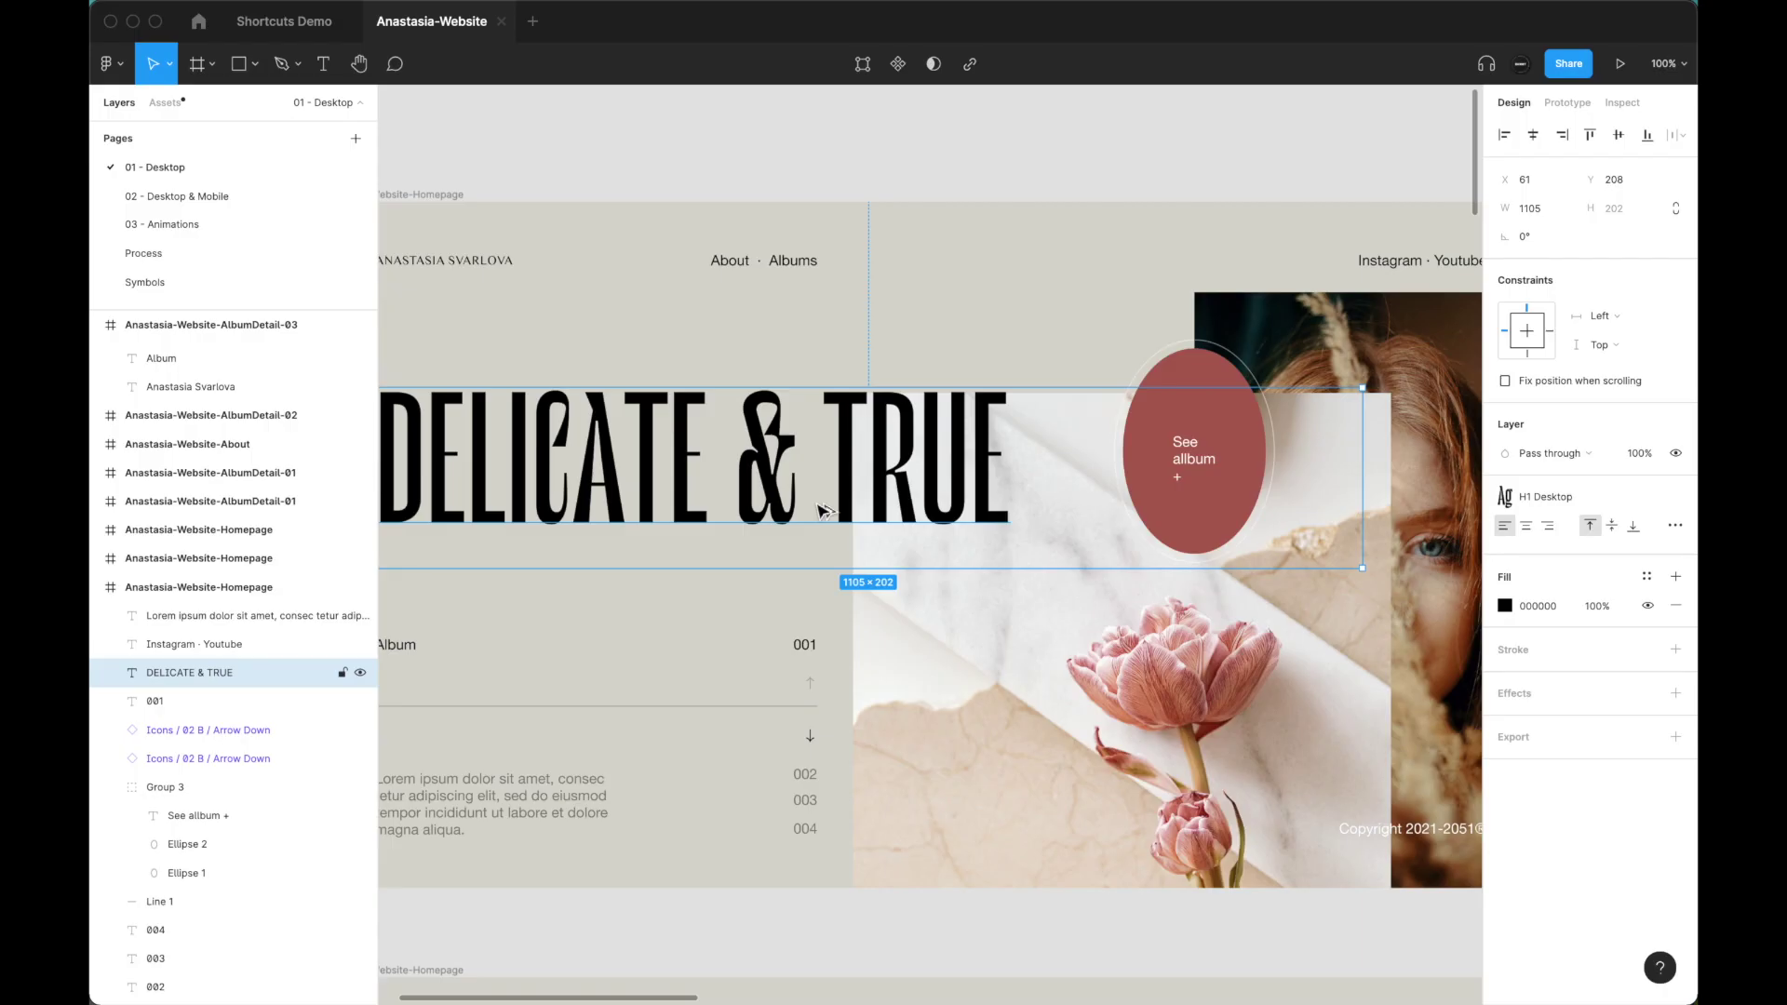
key(super+alt+t)
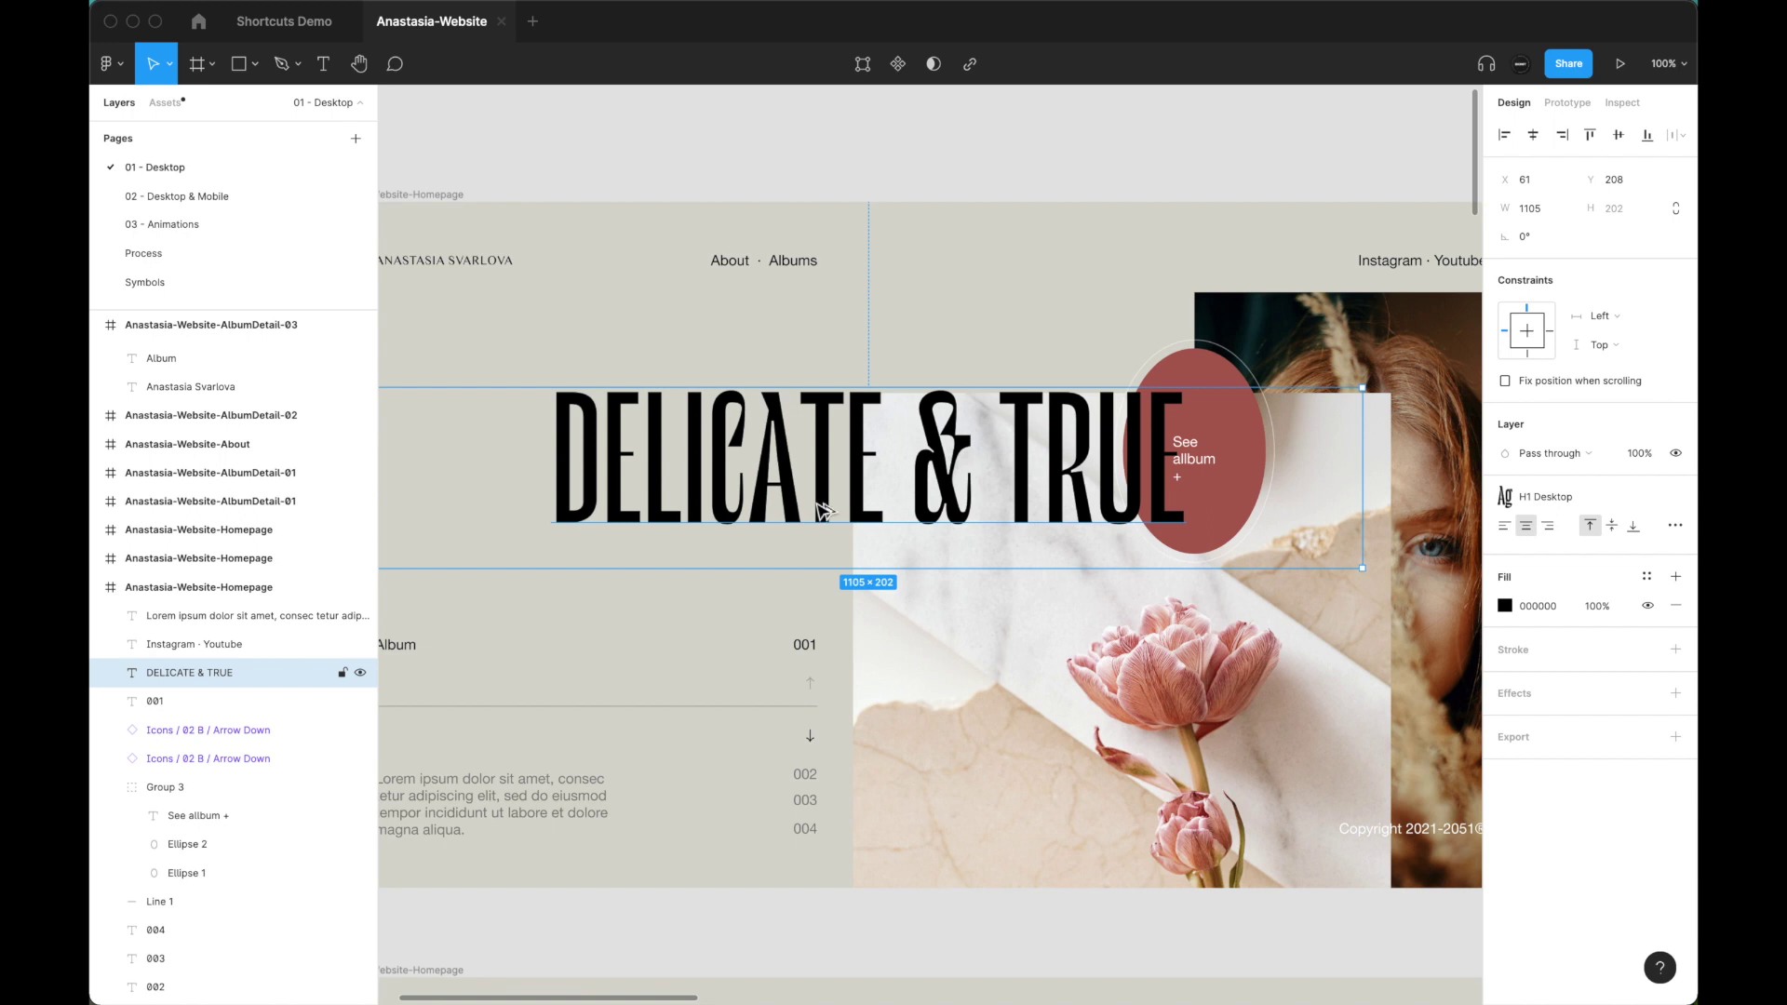
key(super+alt+l)
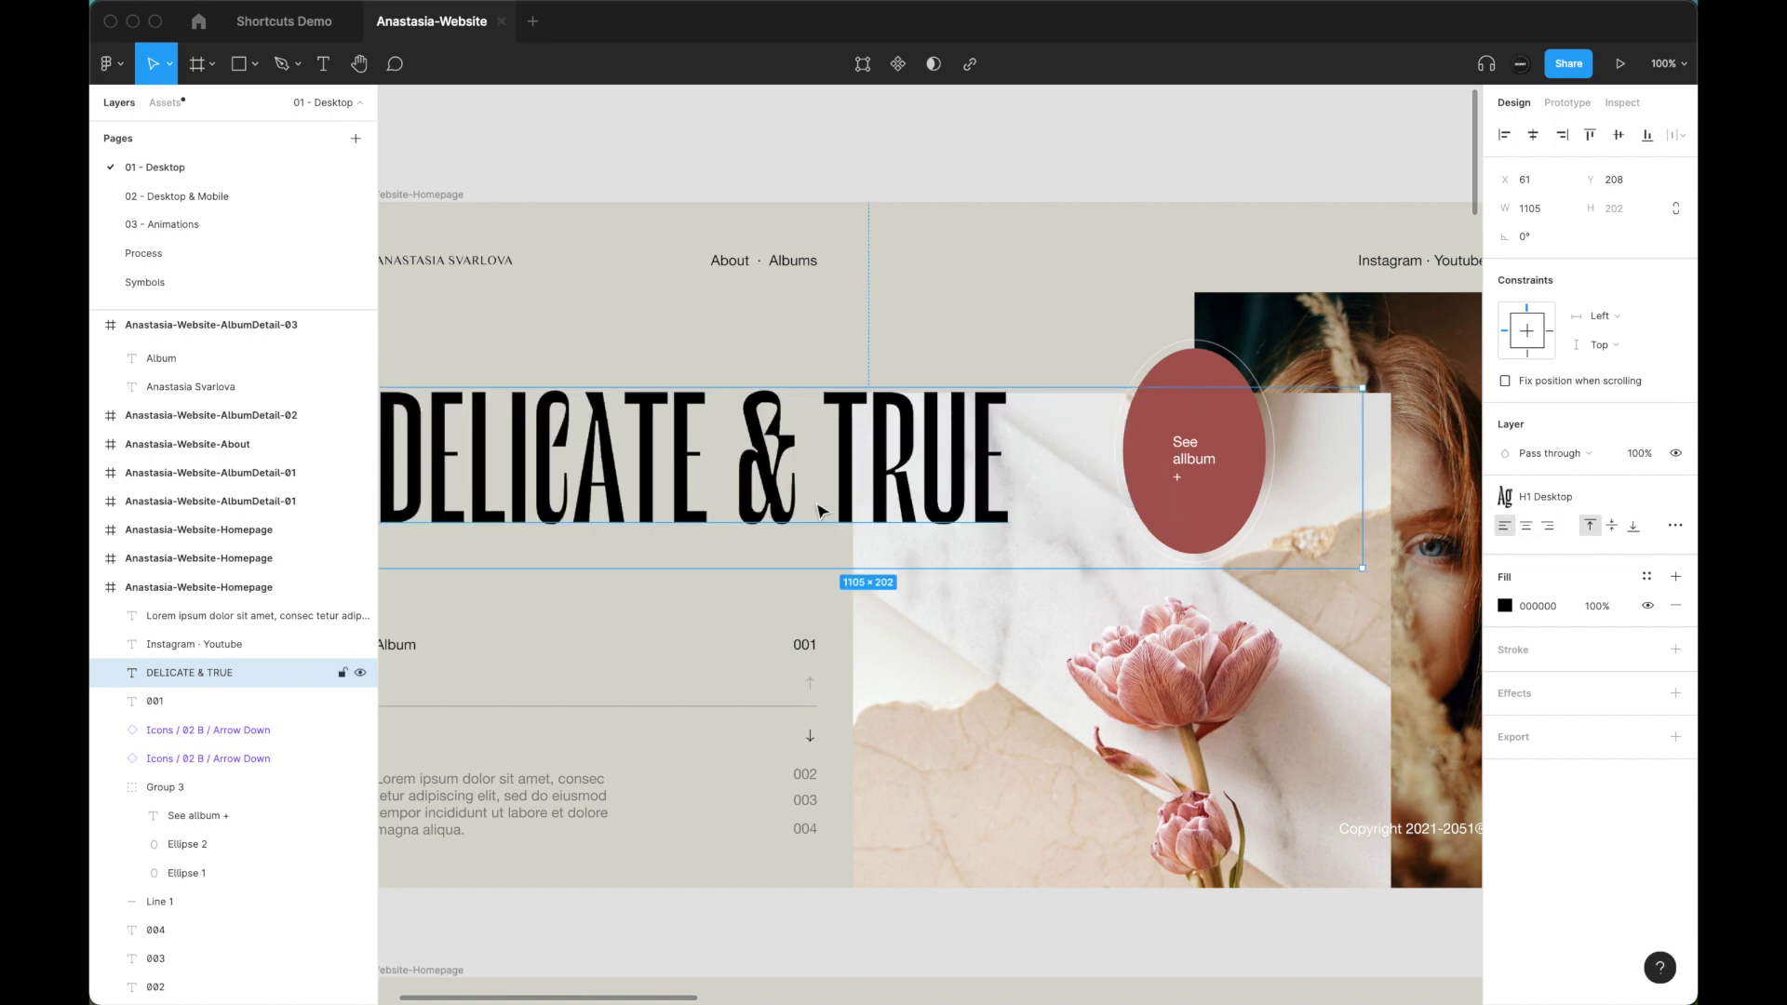
key(super+alt+r)
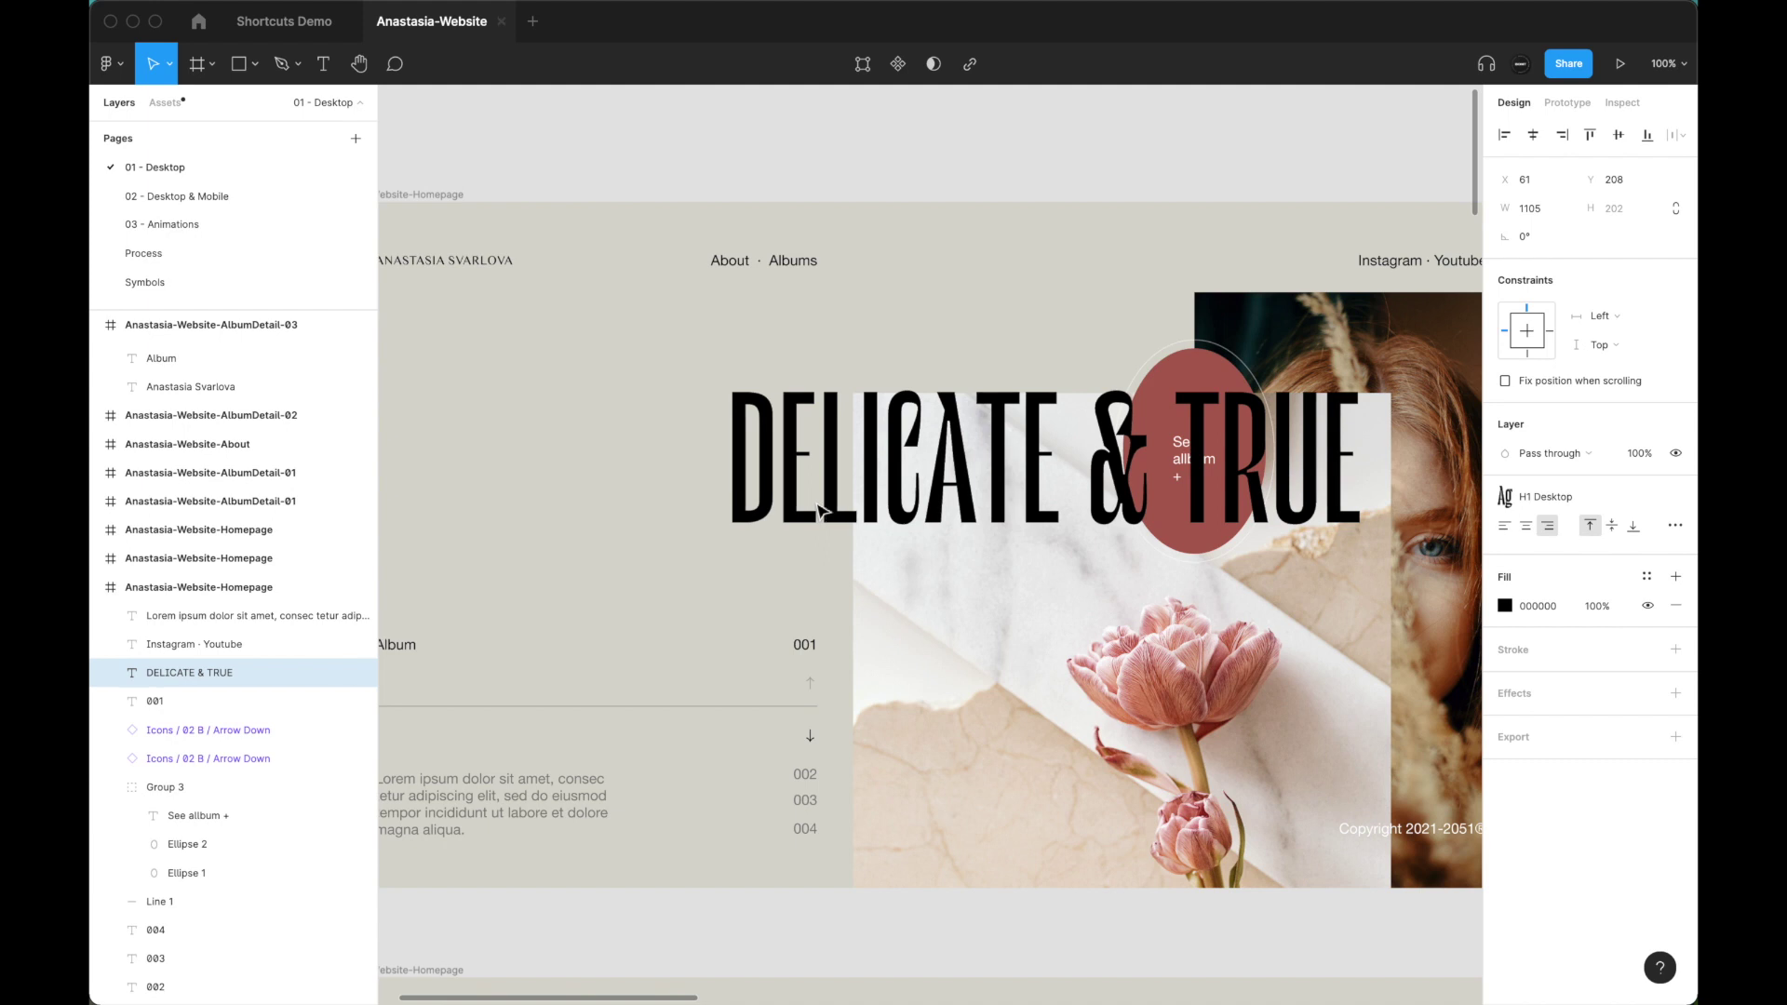
- Cycle the DELICATE & TRUE heading's text alignment through left, center and right, finish with left alignment, and reselect the heading
click(1506, 527)
click(1527, 527)
click(1547, 527)
click(1505, 527)
click(958, 159)
click(860, 472)
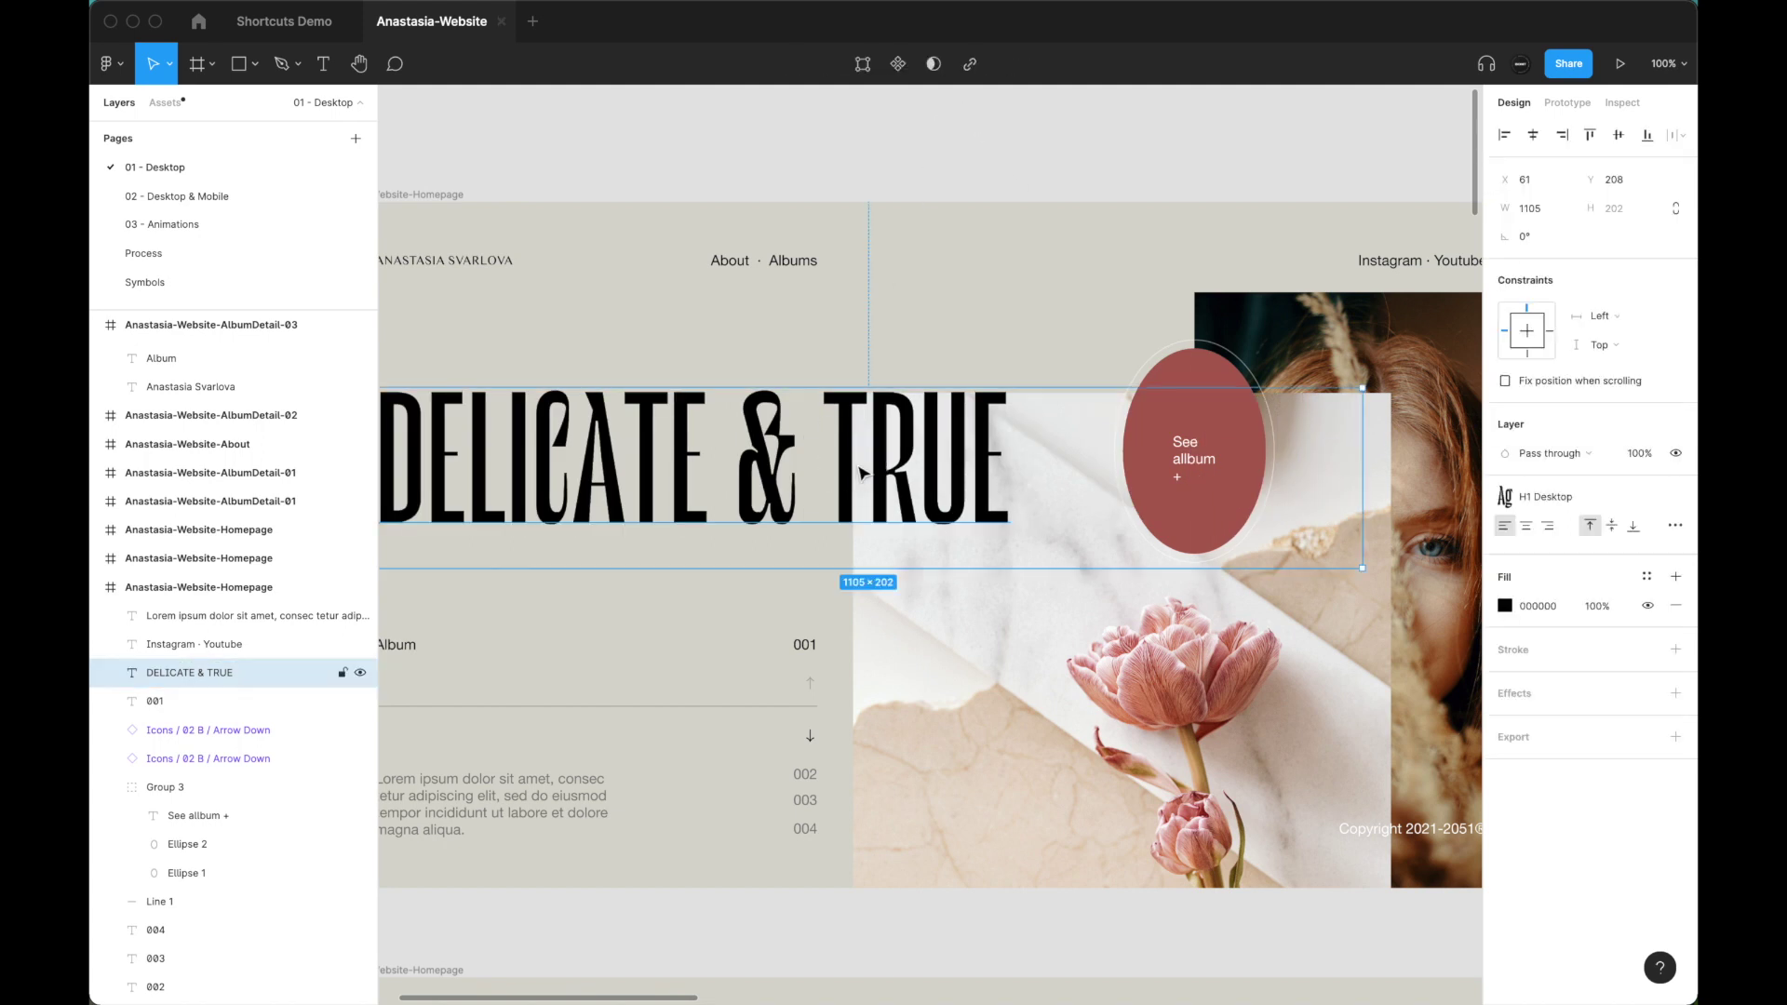
- Switch the selected heading's text alignment to center, left, right, center and back to left
key(super+alt+t)
key(super+alt+l)
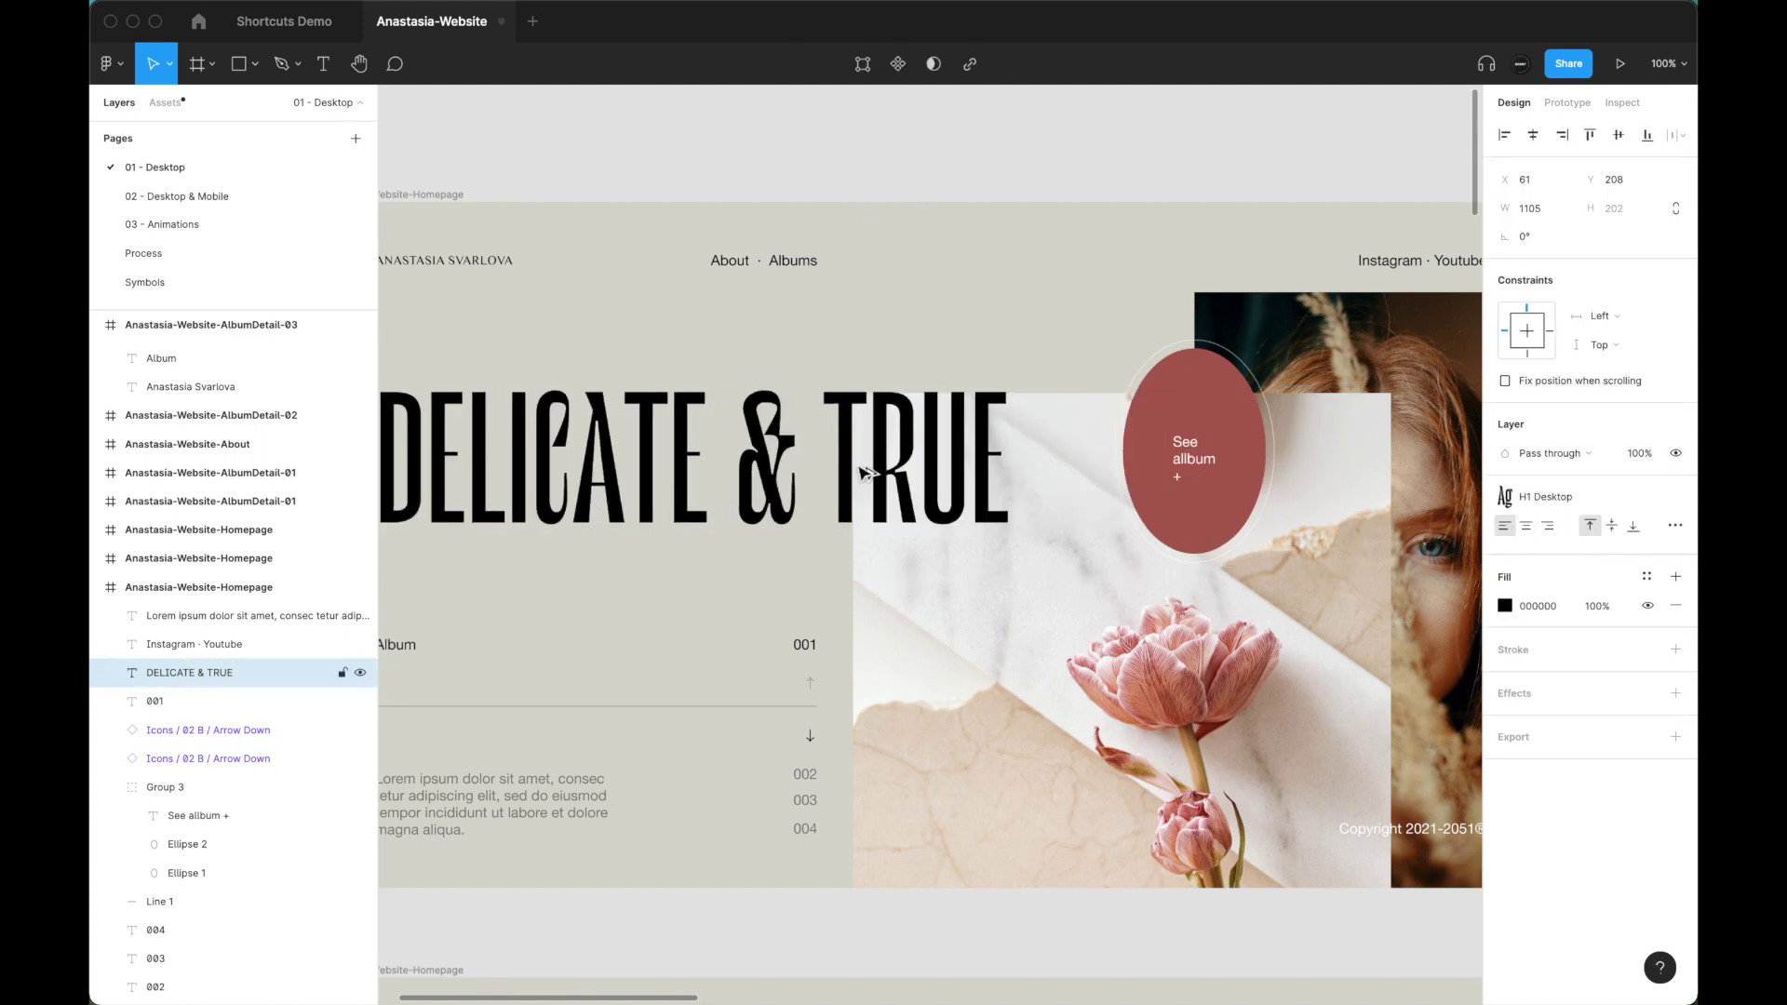
key(super+alt+r)
key(super+alt+t)
key(super+alt+l)
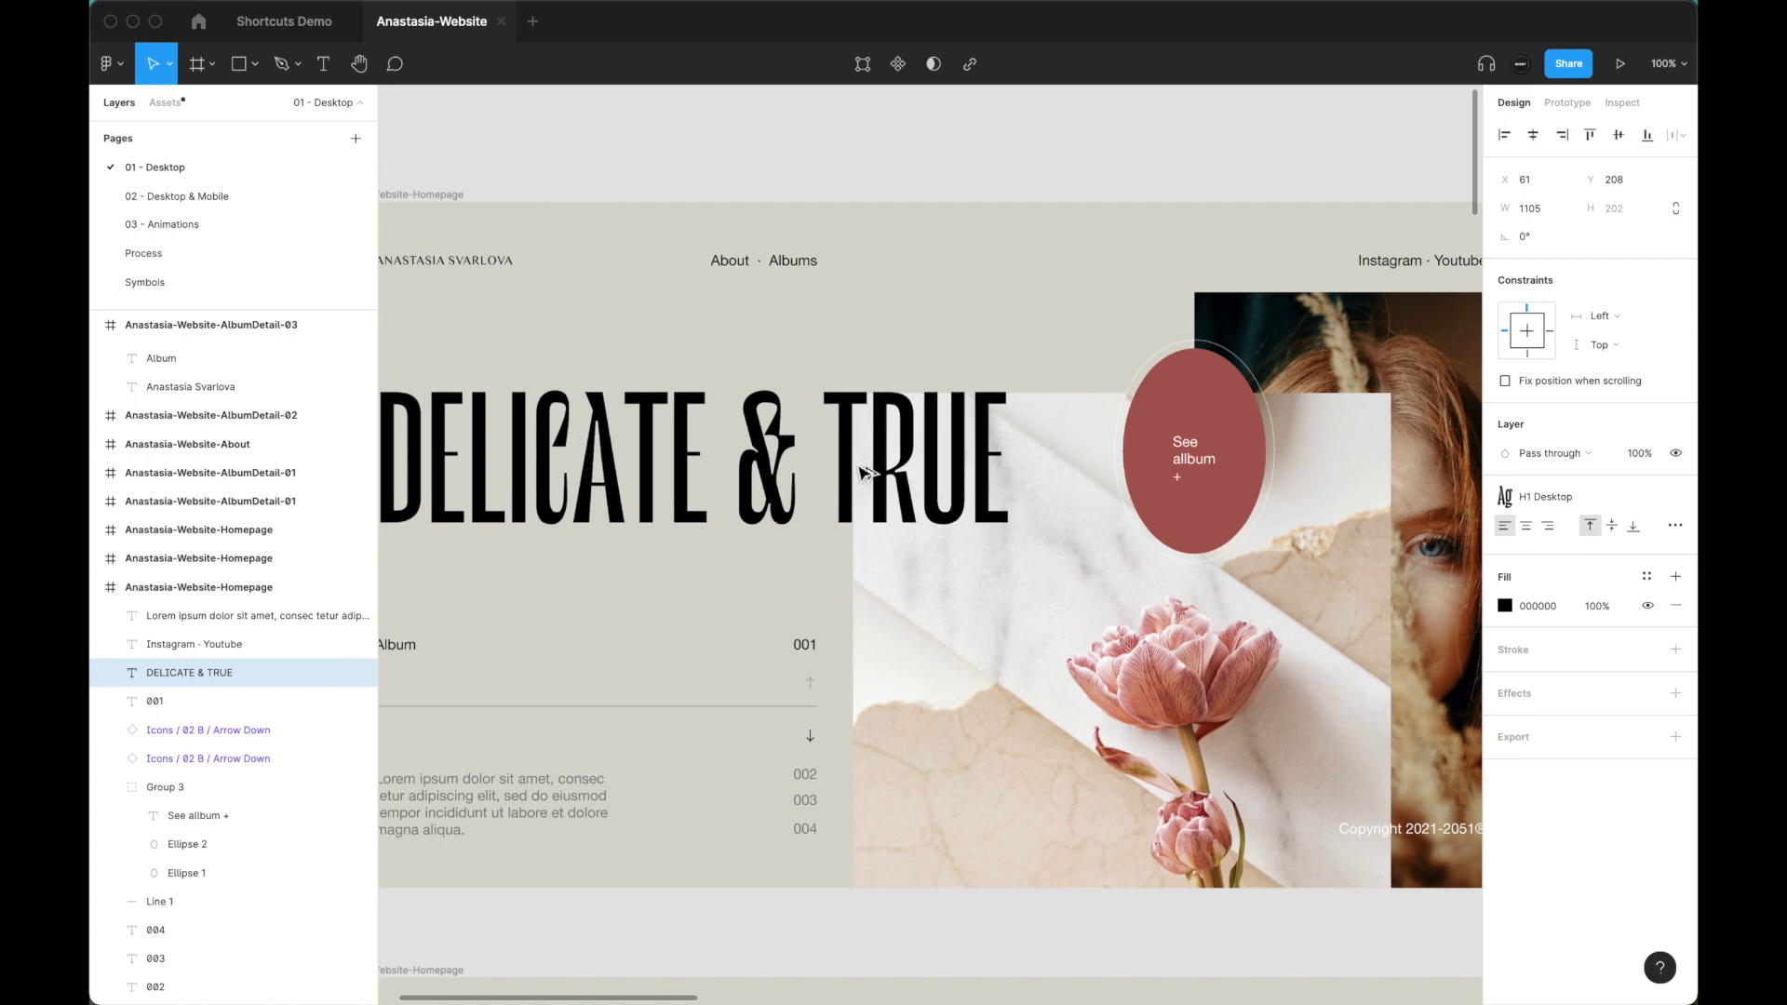